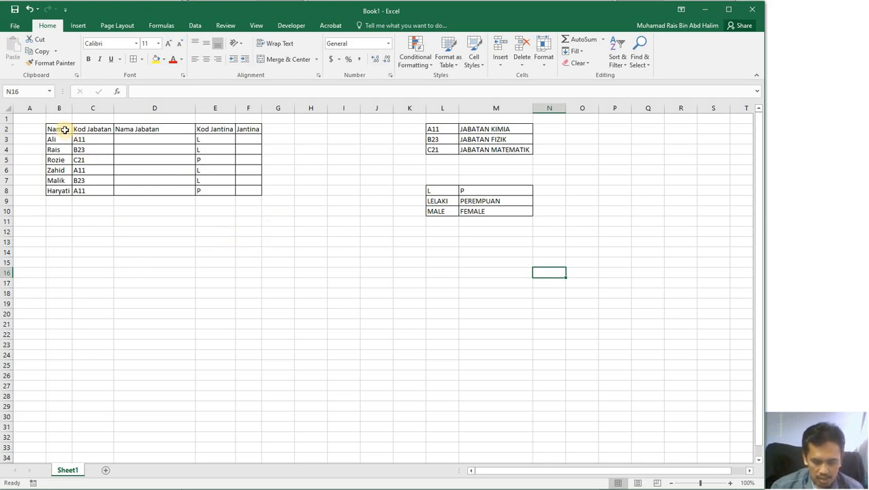
Step: Examine the staff table in B2:F8, especially the department codes and the empty Nama Jabatan and Jantina columns
{"action": "left_click_drag", "start_coordinate": [64, 130], "coordinate": [238, 190]}
{"action": "left_click", "coordinate": [232, 214]}
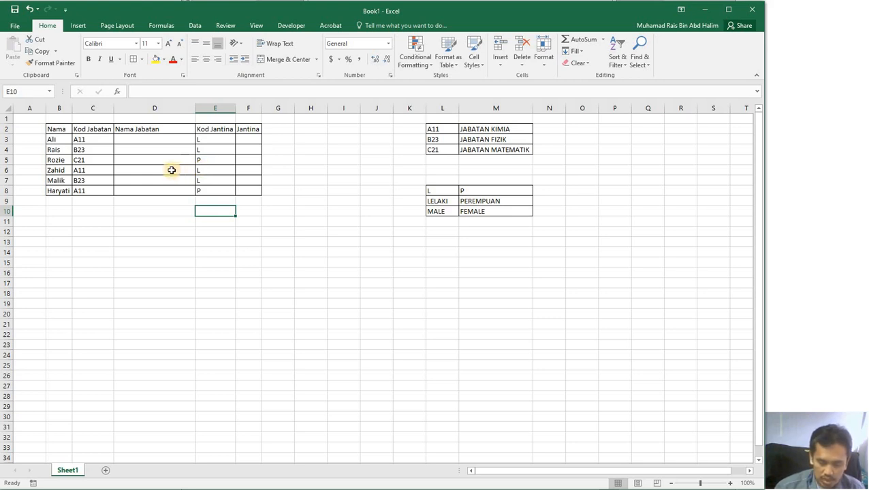
{"action": "left_click", "coordinate": [90, 142]}
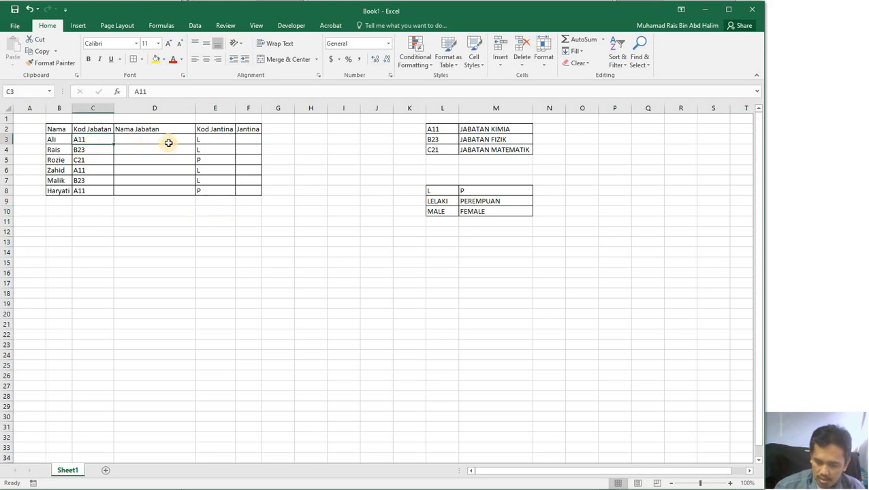
{"action": "left_click", "coordinate": [168, 141]}
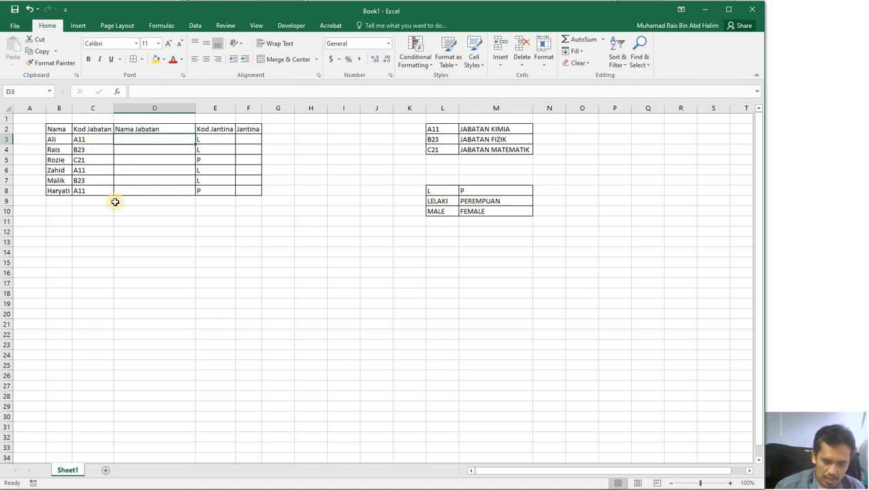
{"action": "left_click", "coordinate": [121, 173]}
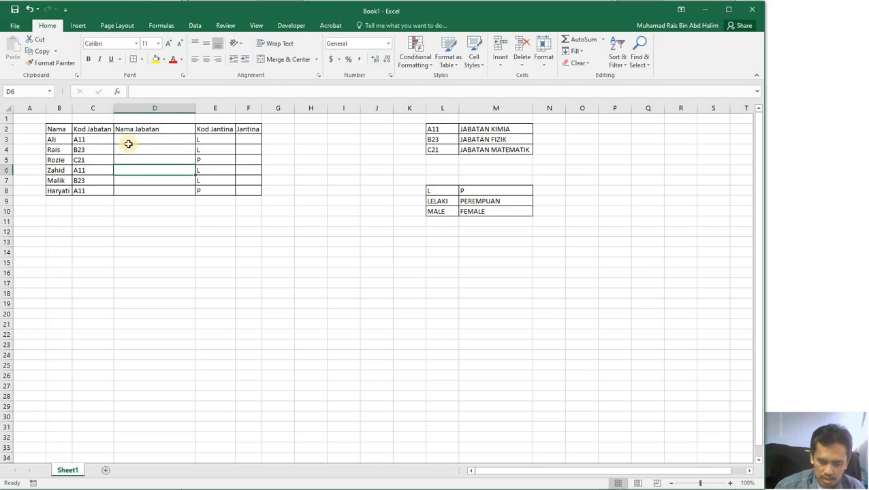
{"action": "left_click", "coordinate": [128, 144]}
{"action": "left_click", "coordinate": [130, 148]}
{"action": "left_click", "coordinate": [132, 169]}
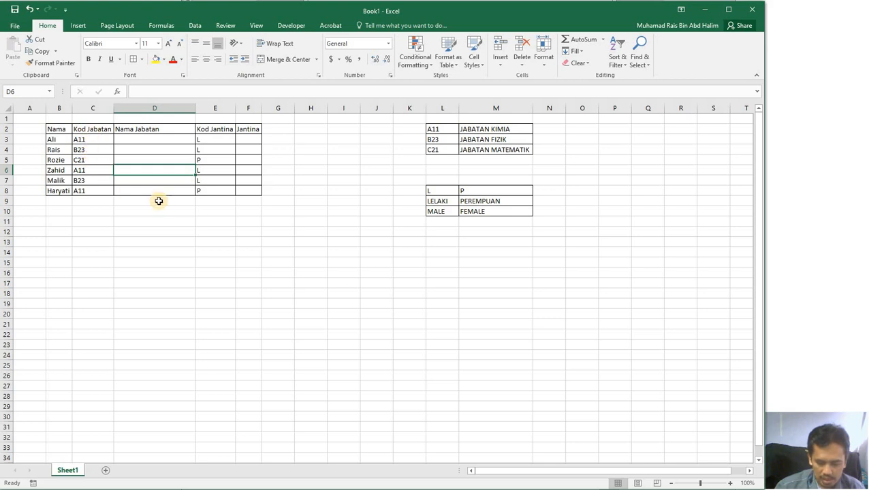
{"action": "left_click_drag", "start_coordinate": [247, 139], "coordinate": [254, 192]}
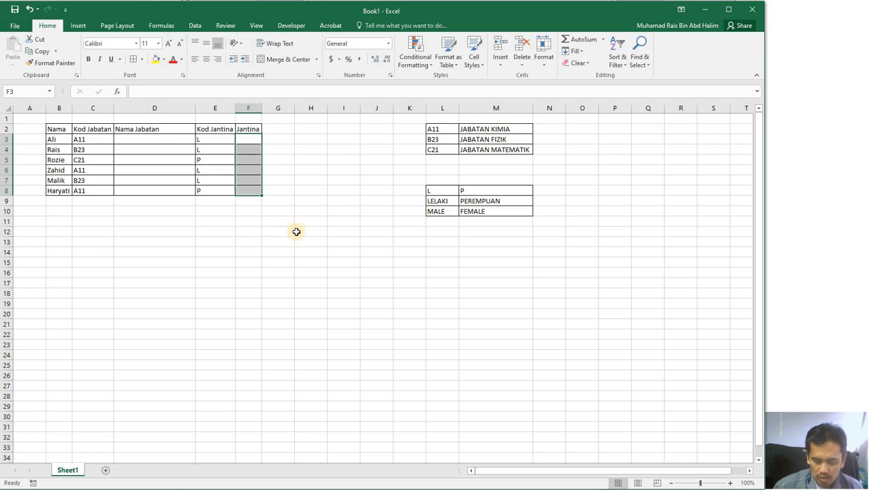
{"action": "left_click", "coordinate": [255, 201]}
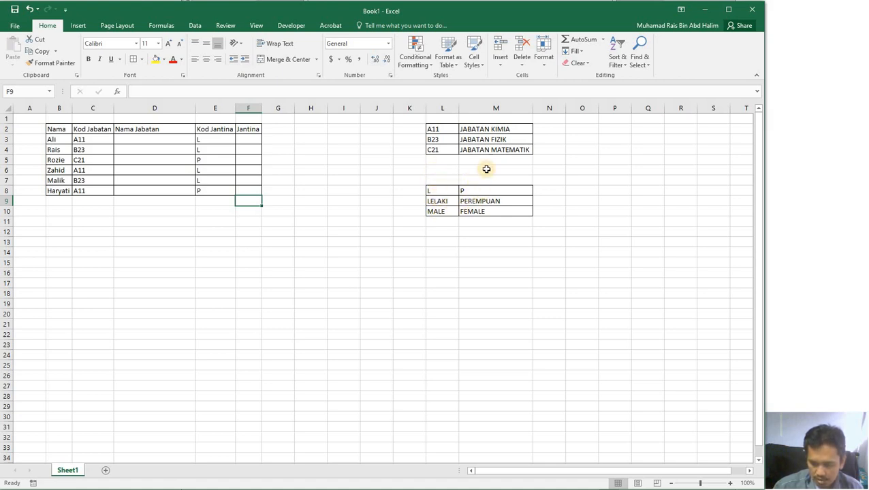
Step: Examine the gender lookup table in L8:M10 and the department code lookup table in L2:M4
{"action": "left_click", "coordinate": [439, 189]}
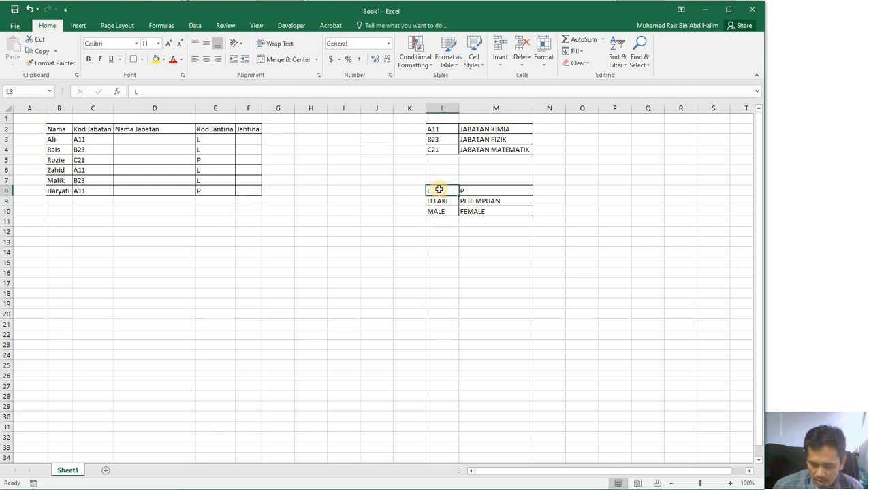
{"action": "left_click", "coordinate": [441, 202]}
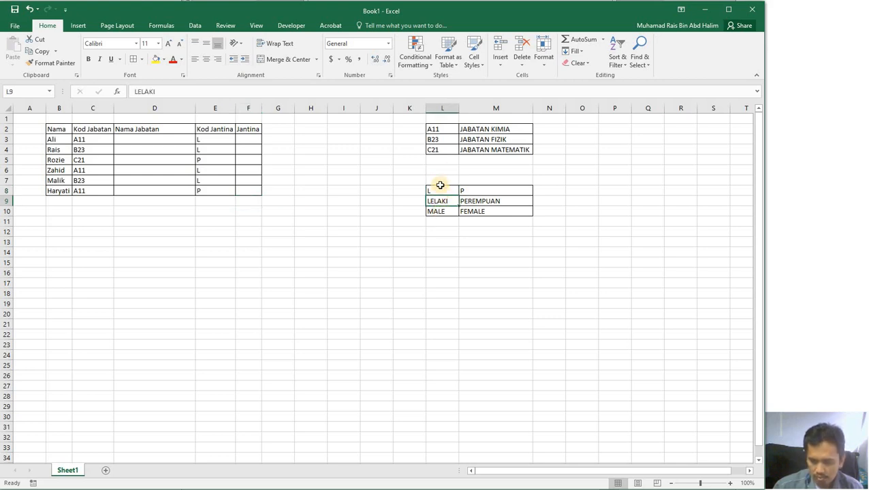
{"action": "key", "text": "Down"}
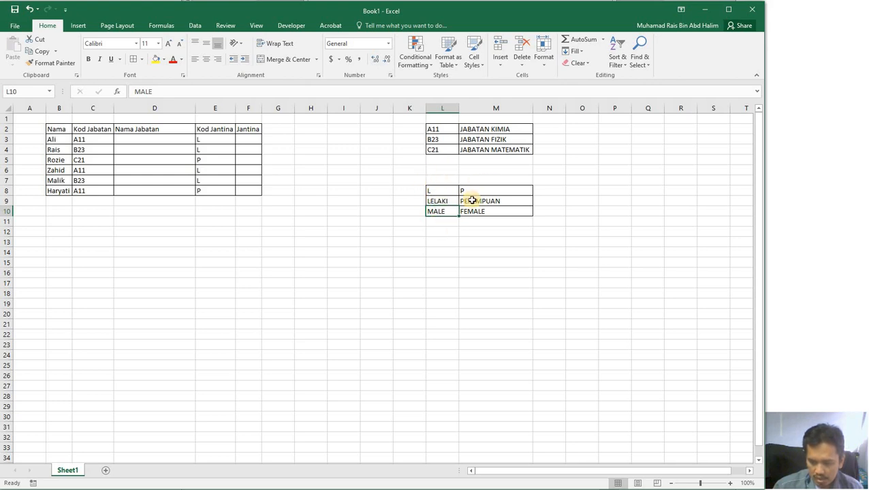
{"action": "left_click", "coordinate": [438, 130]}
{"action": "left_click", "coordinate": [482, 130]}
{"action": "left_click", "coordinate": [450, 139]}
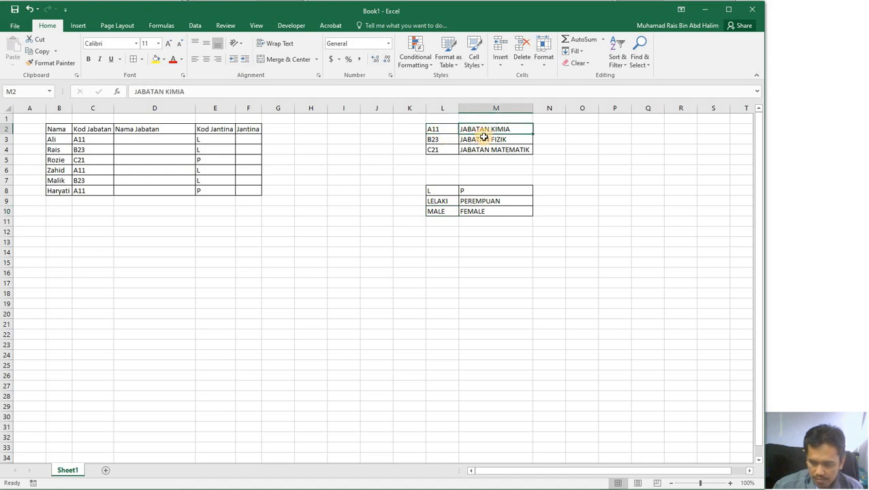
{"action": "key", "text": "Tab"}
{"action": "key", "text": "Return"}
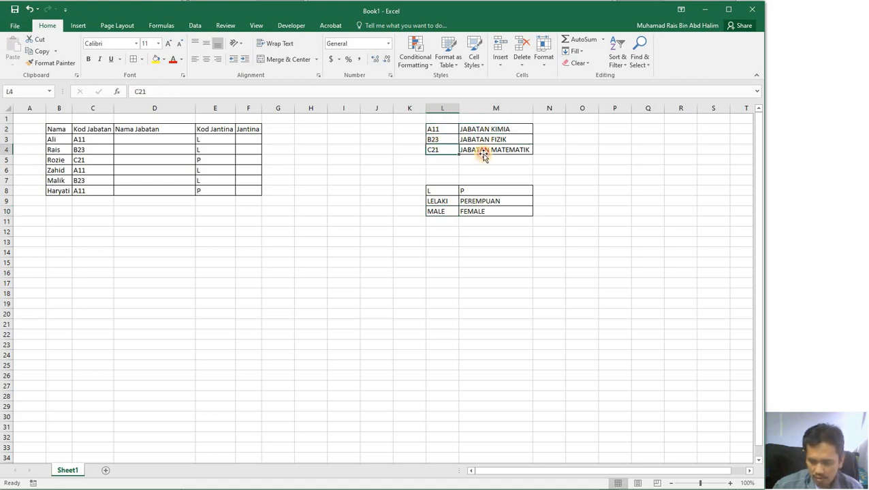
{"action": "key", "text": "Tab"}
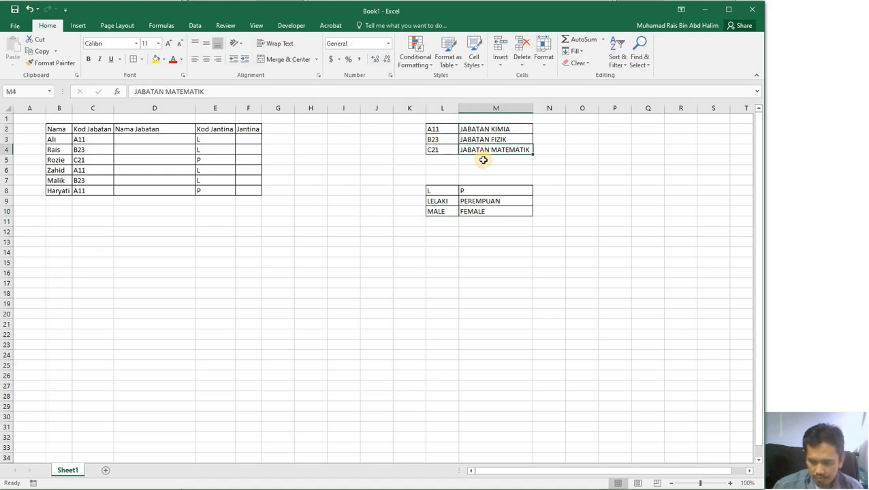
{"action": "left_click", "coordinate": [431, 140]}
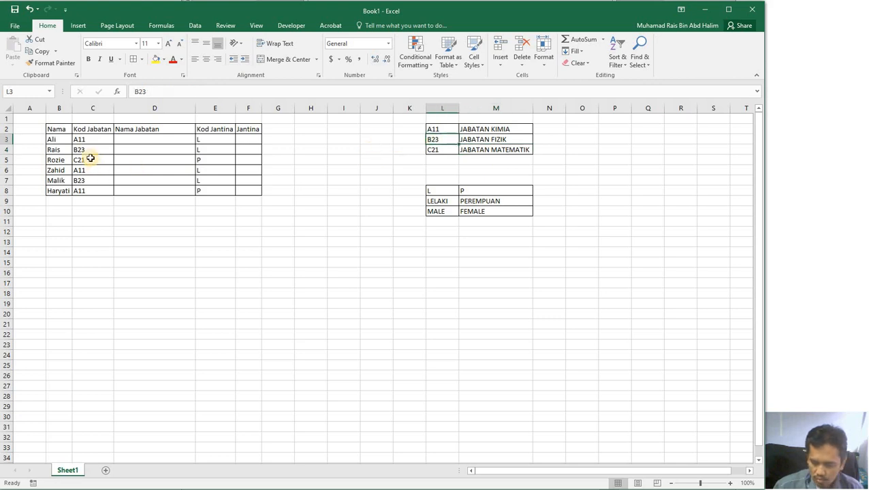
Step: Begin a VLOOKUP formula in D3 with C3 as the lookup value and L2:M4 as the table array
{"action": "left_click", "coordinate": [131, 139]}
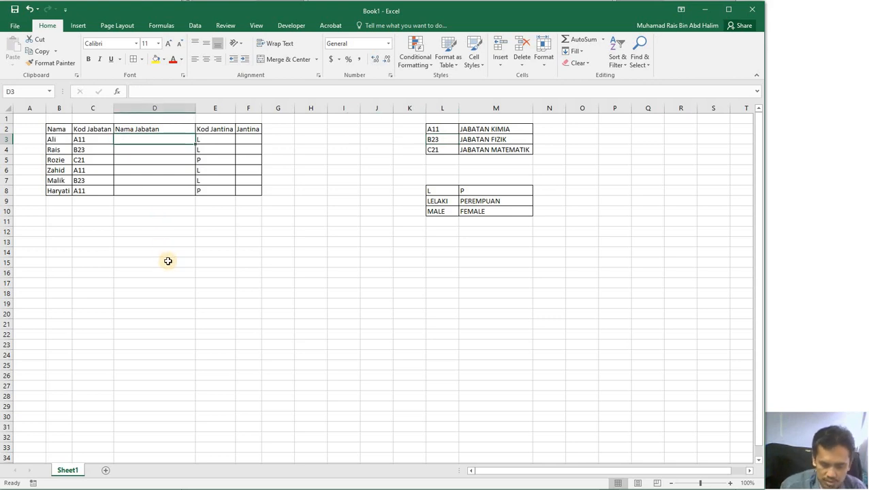
{"action": "type", "text": "="}
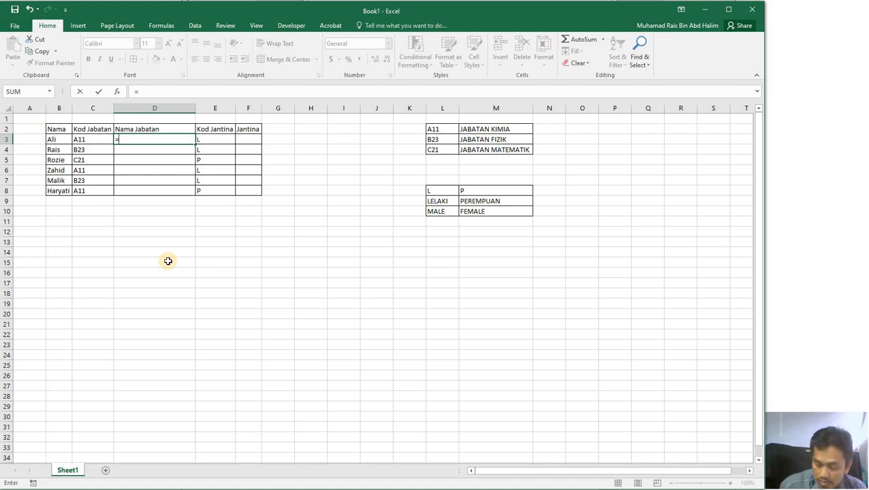
{"action": "type", "text": "v"}
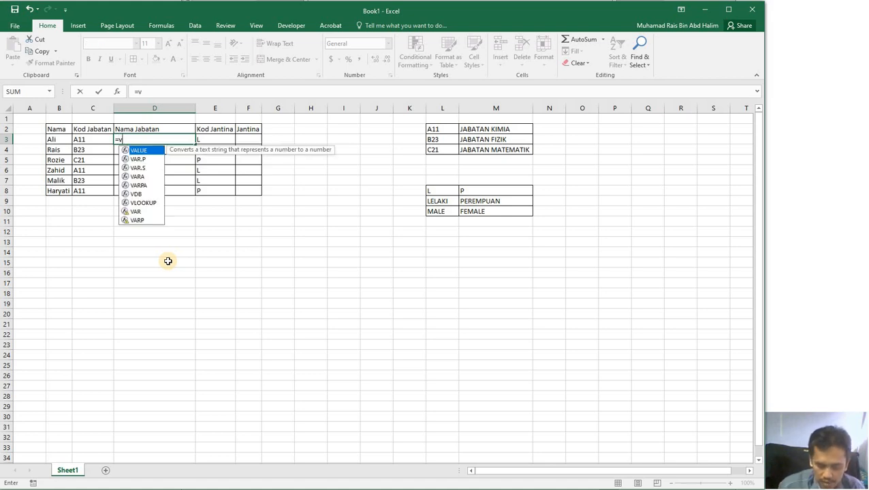
{"action": "type", "text": "l"}
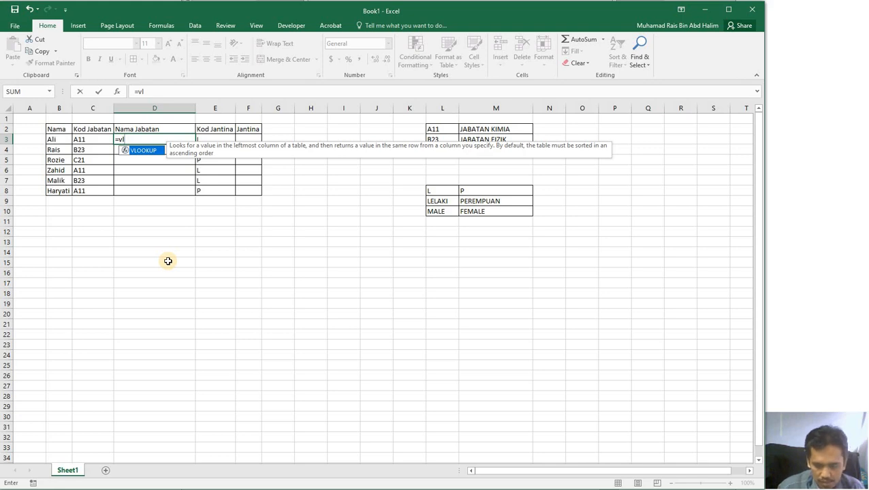
{"action": "type", "text": "ookup"}
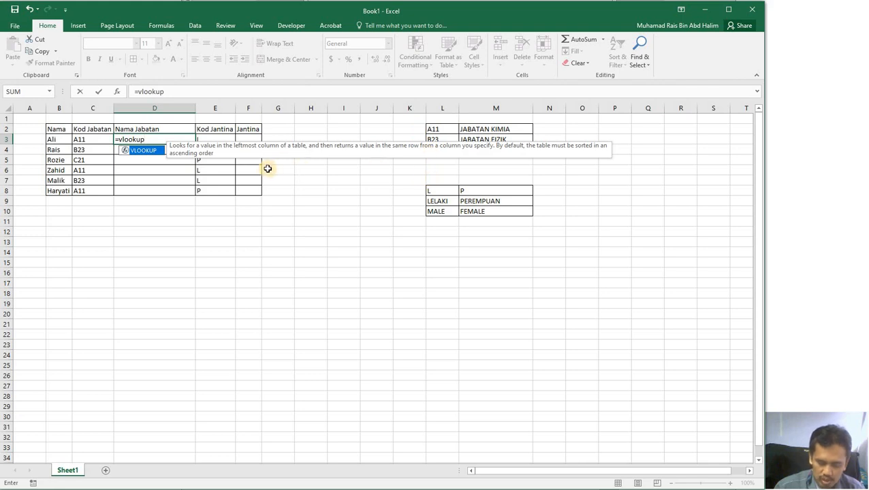
{"action": "left_click", "coordinate": [158, 139]}
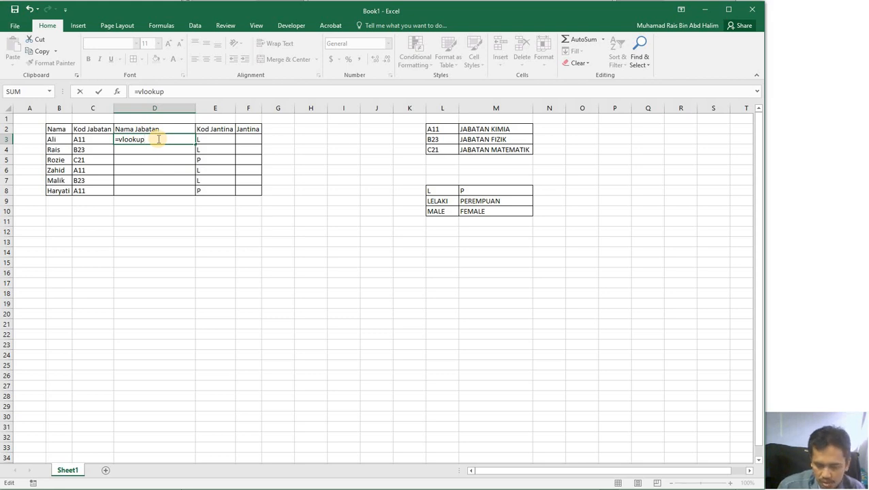
{"action": "type", "text": "("}
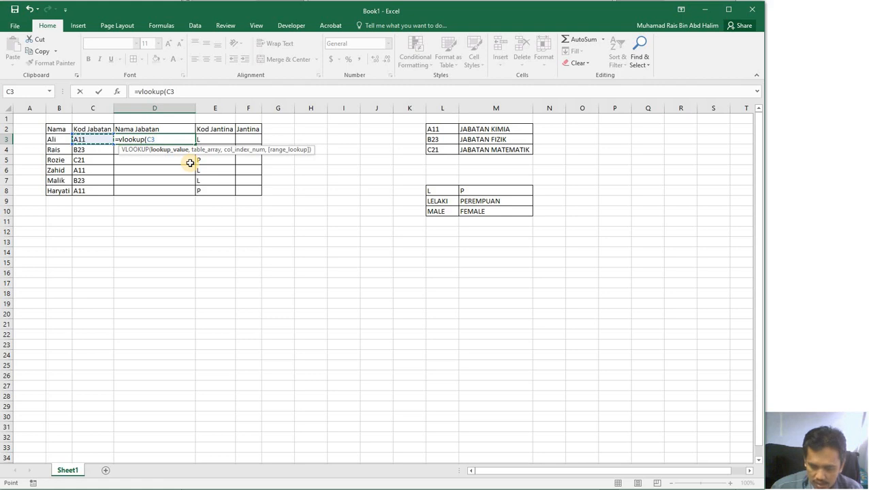
{"action": "type", "text": ","}
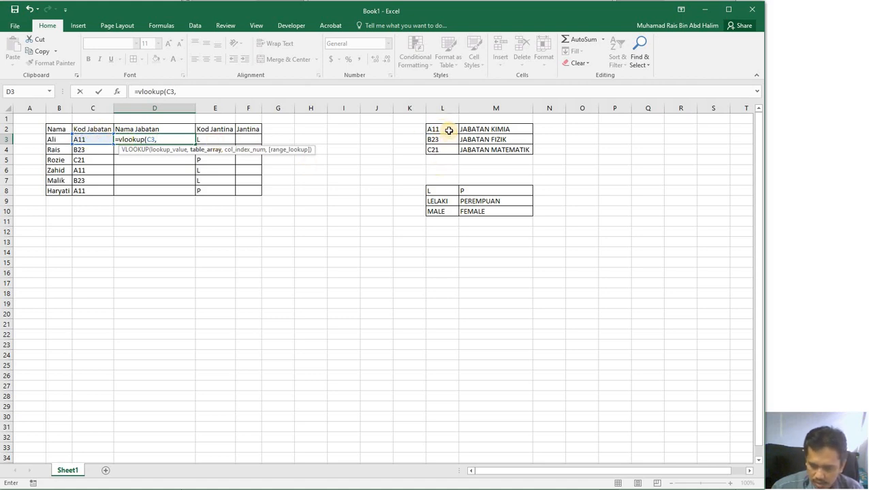
{"action": "left_click_drag", "start_coordinate": [450, 129], "coordinate": [483, 148]}
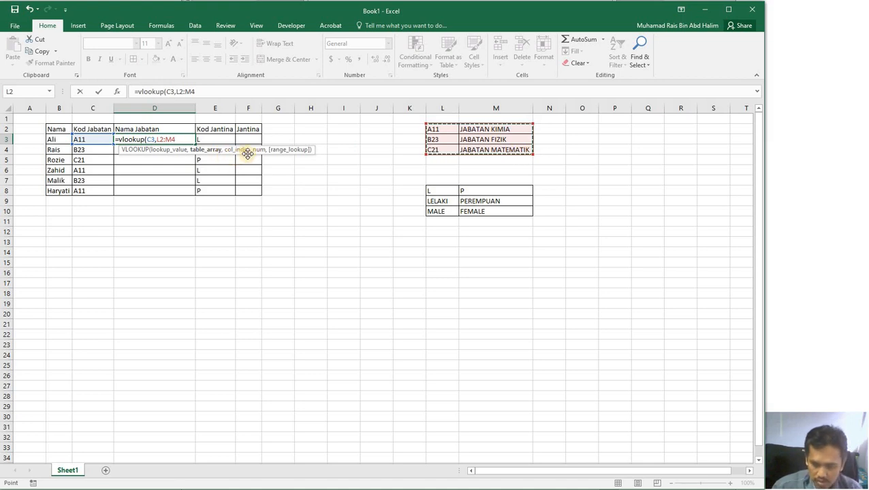
Step: Complete the VLOOKUP formula in D3 with column index 2 and FALSE for an exact match
{"action": "type", "text": ","}
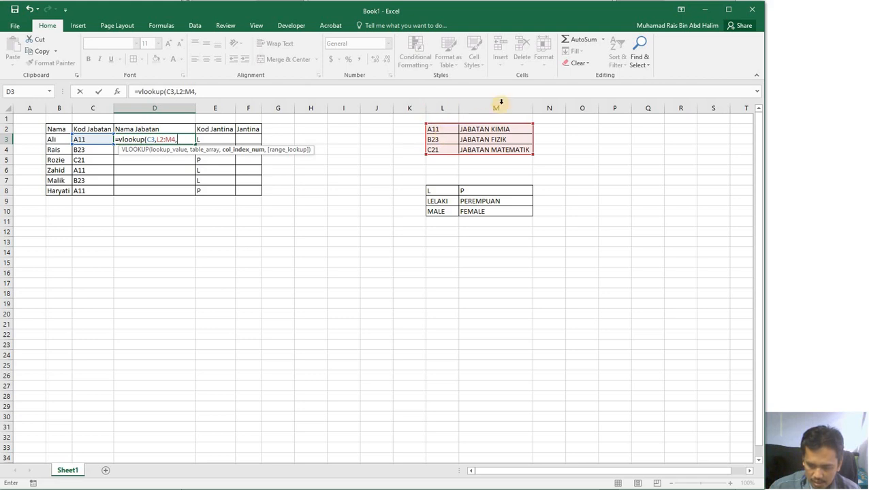
{"action": "left_click", "coordinate": [443, 131]}
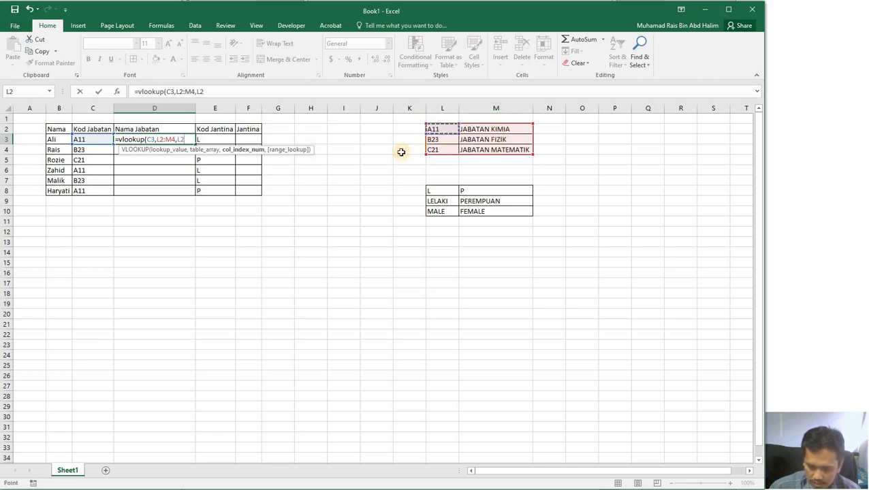
{"action": "key", "text": "BackSpace"}
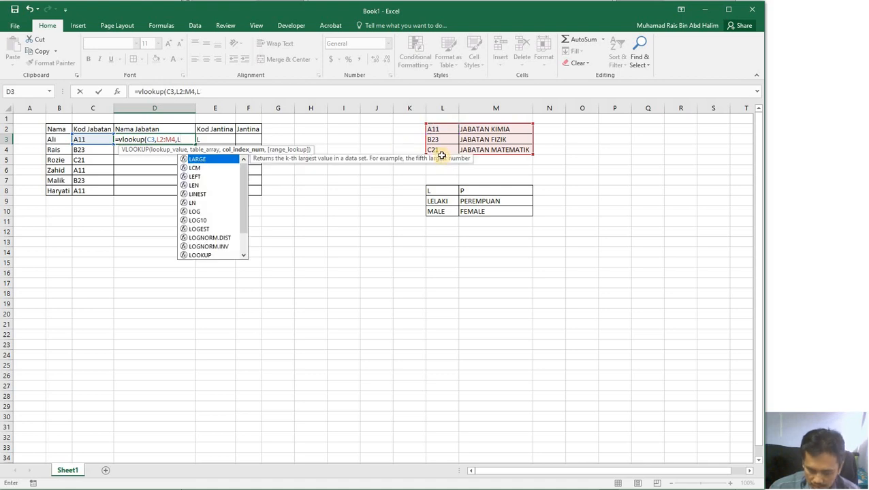
{"action": "key", "text": "BackSpace"}
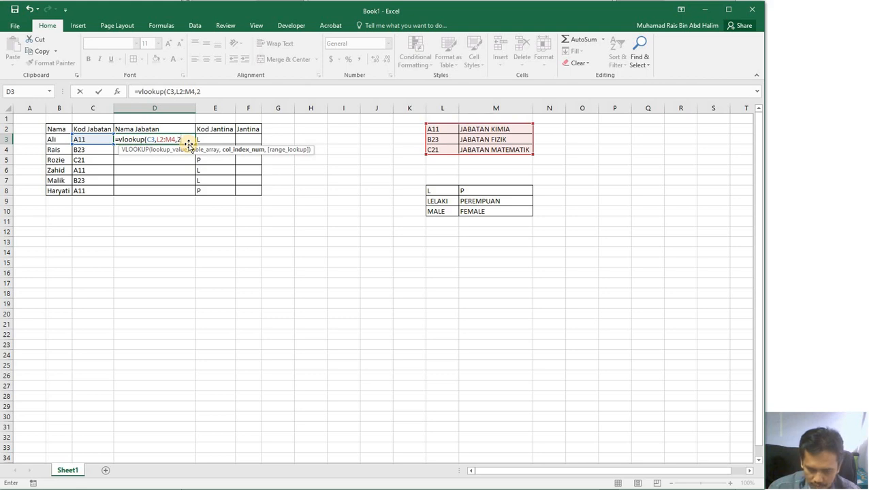
{"action": "type", "text": ","}
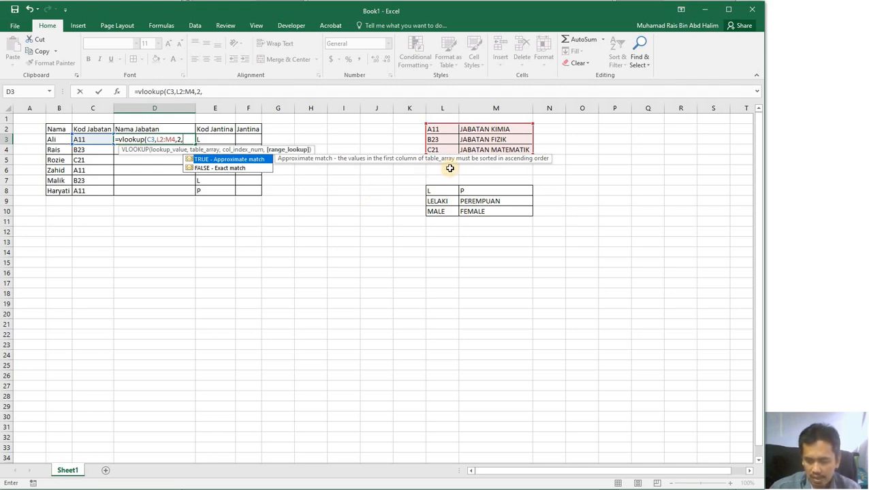
{"action": "left_click", "coordinate": [232, 169]}
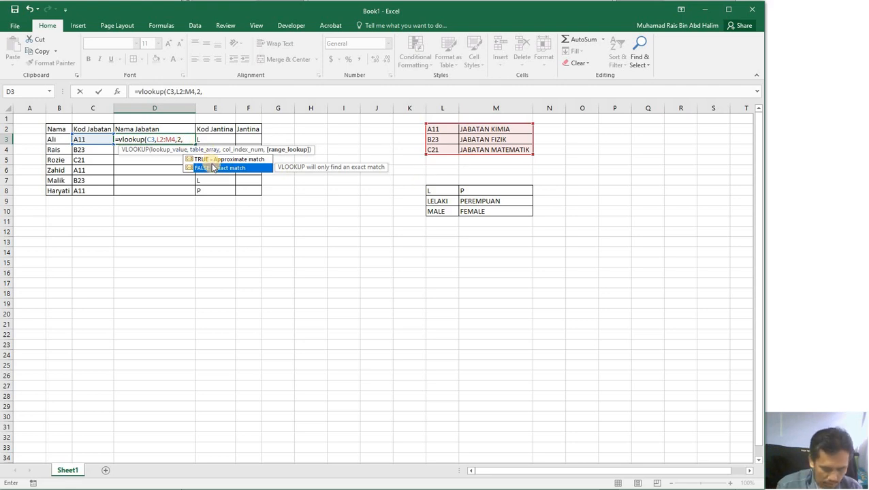
{"action": "type", "text": "FALSE"}
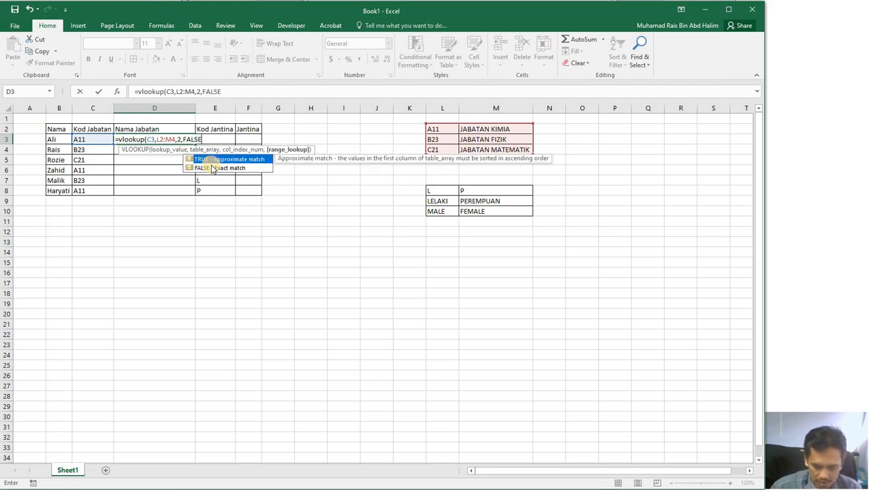
{"action": "double_click", "coordinate": [211, 168]}
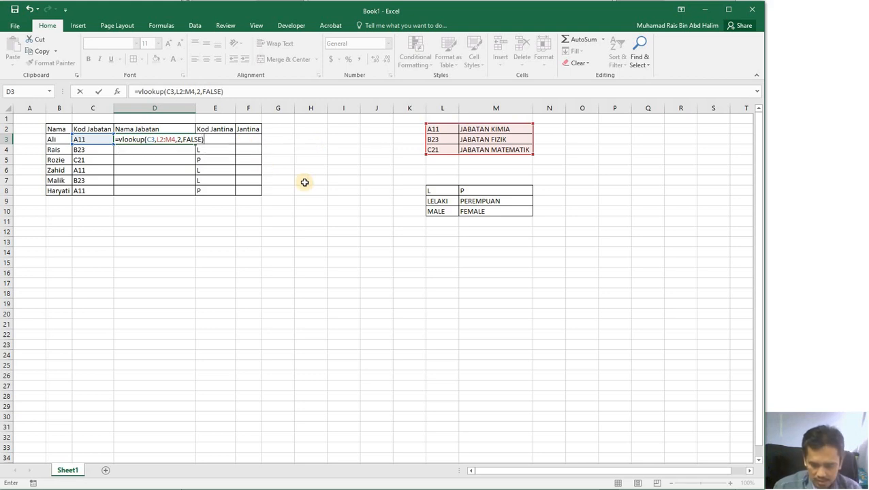
{"action": "key", "text": "Return"}
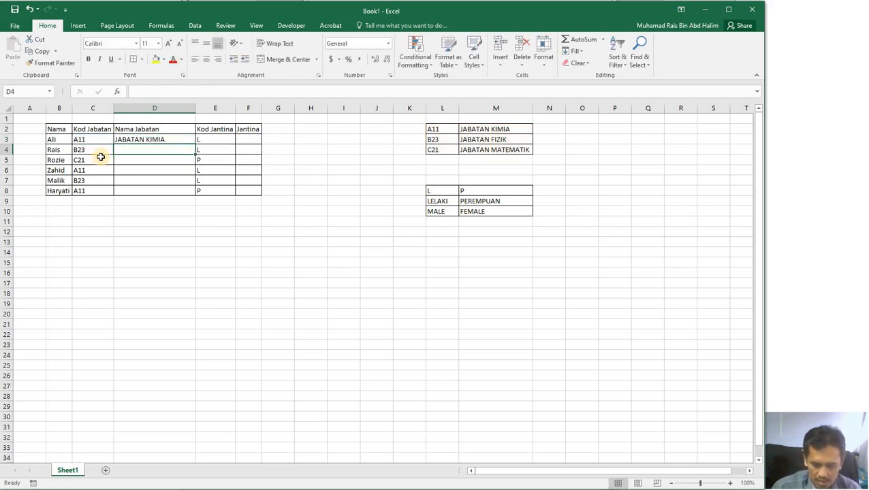
Step: Compare the department code in C3 with its matching code and department name in L2:M2
{"action": "left_click", "coordinate": [79, 139]}
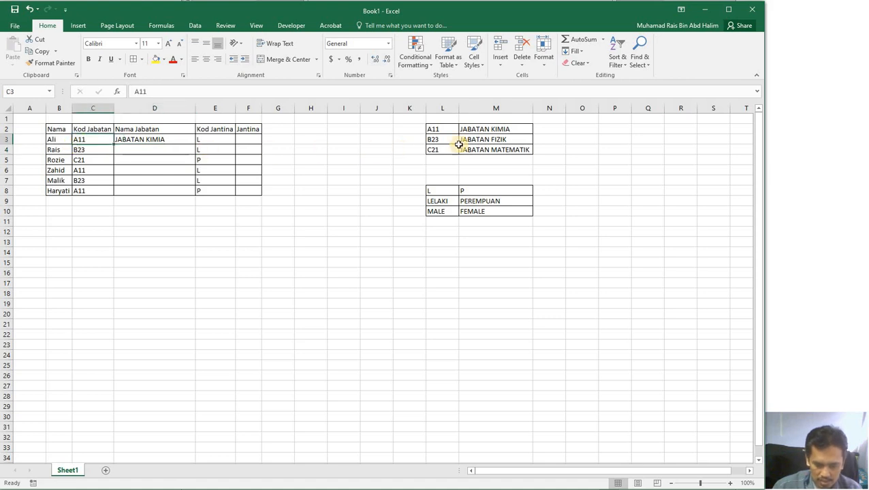
{"action": "left_click", "coordinate": [452, 130]}
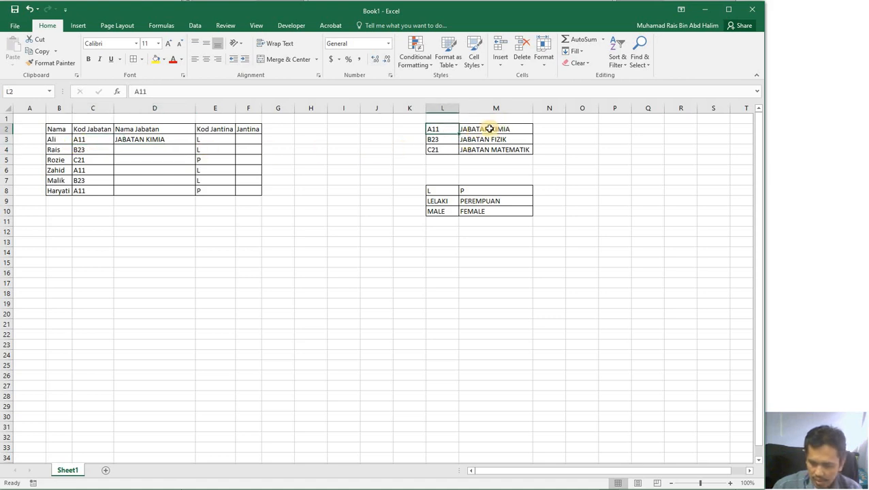
{"action": "left_click", "coordinate": [488, 129]}
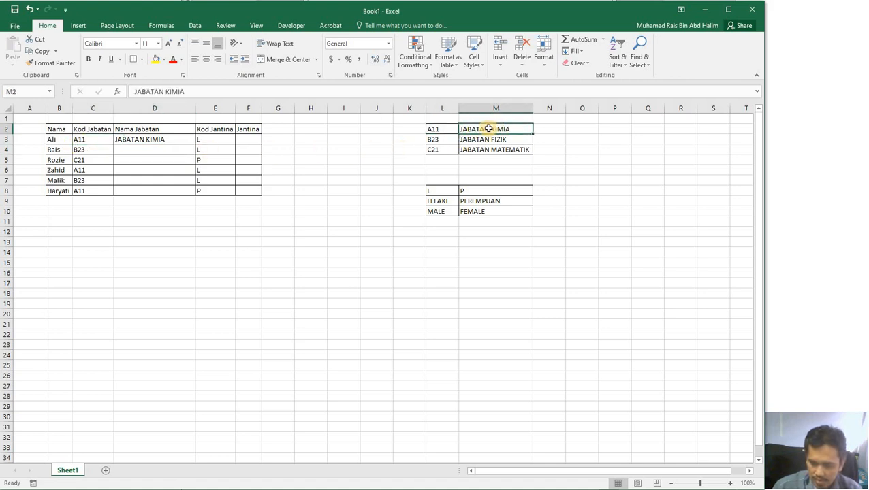
Step: Try to copy the VLOOKUP formula with the relative range L2:M4 from D3 down through D8
{"action": "left_click", "coordinate": [144, 141]}
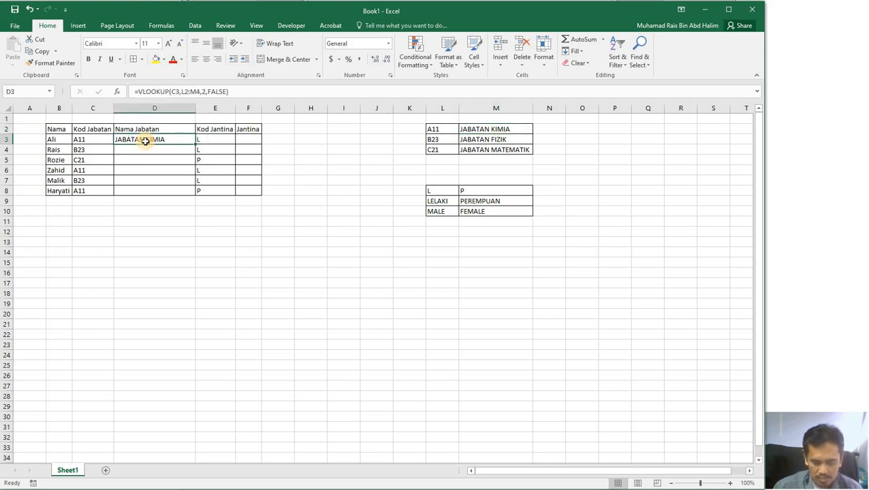
{"action": "key", "text": "Return"}
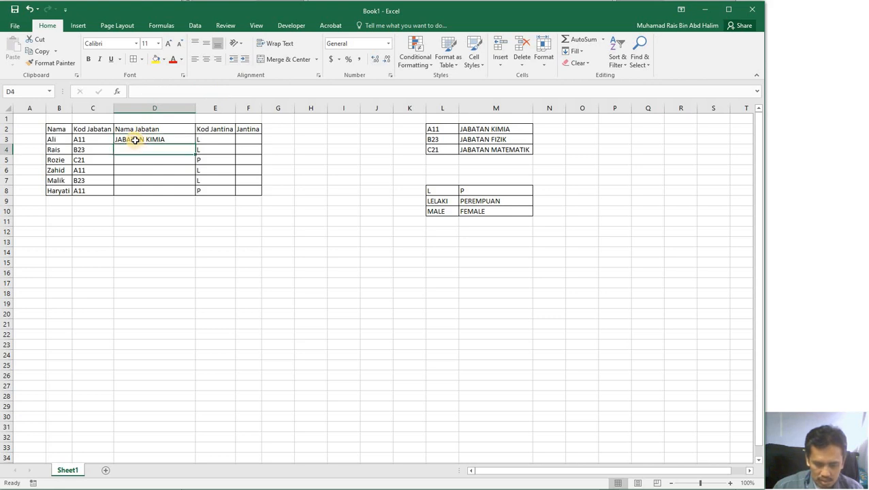
{"action": "left_click", "coordinate": [136, 140]}
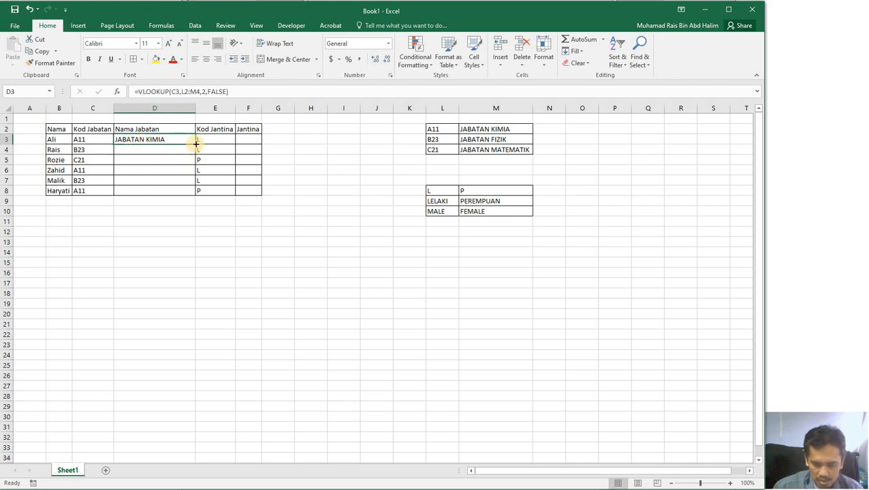
{"action": "mouse_move", "coordinate": [195, 143]}
{"action": "left_mouse_down"}
{"action": "mouse_move", "coordinate": [194, 208]}
{"action": "mouse_move", "coordinate": [188, 140]}
{"action": "mouse_move", "coordinate": [194, 145]}
{"action": "left_mouse_up"}
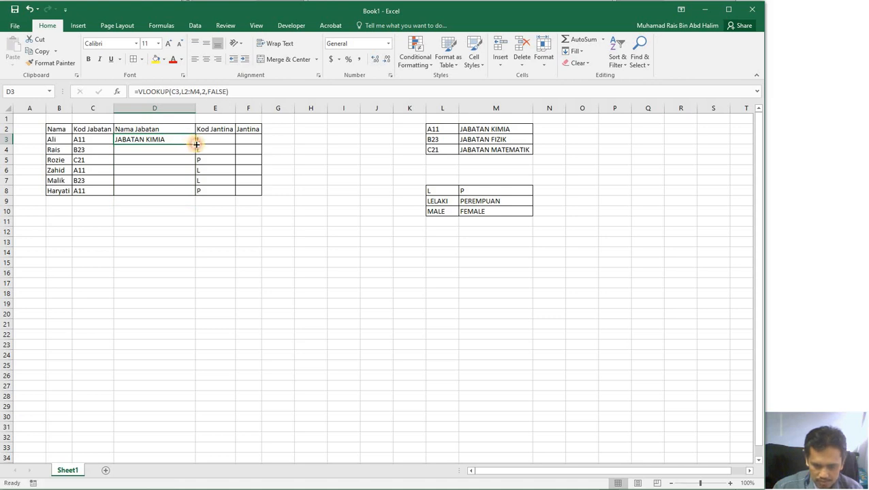
{"action": "double_click", "coordinate": [195, 145]}
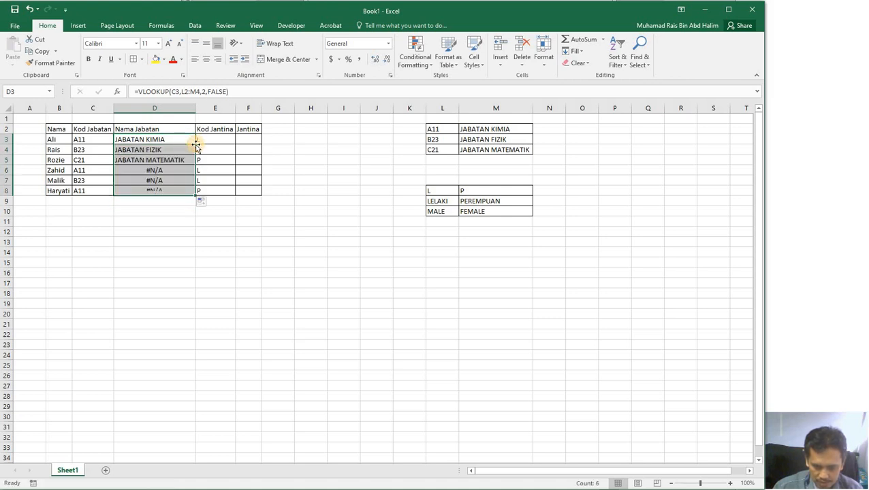
Step: Inspect the table array references used by the VLOOKUP formulas in D3 and D4
{"action": "double_click", "coordinate": [161, 140]}
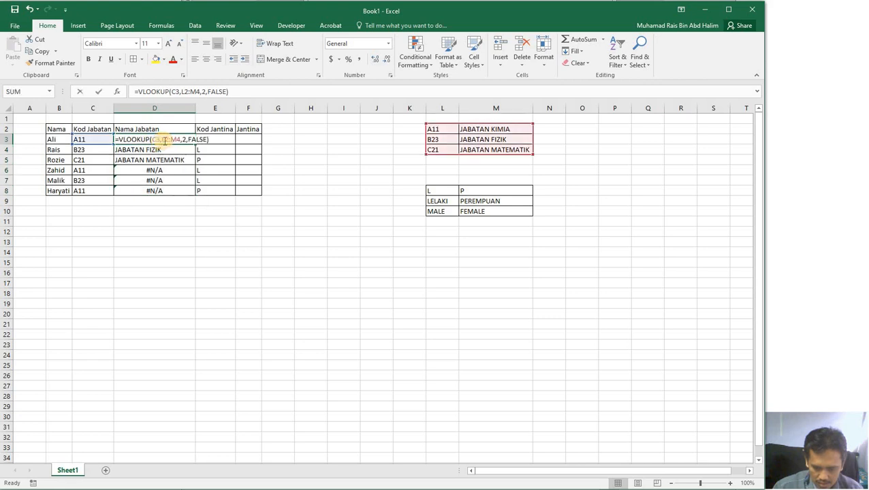
{"action": "double_click", "coordinate": [172, 139]}
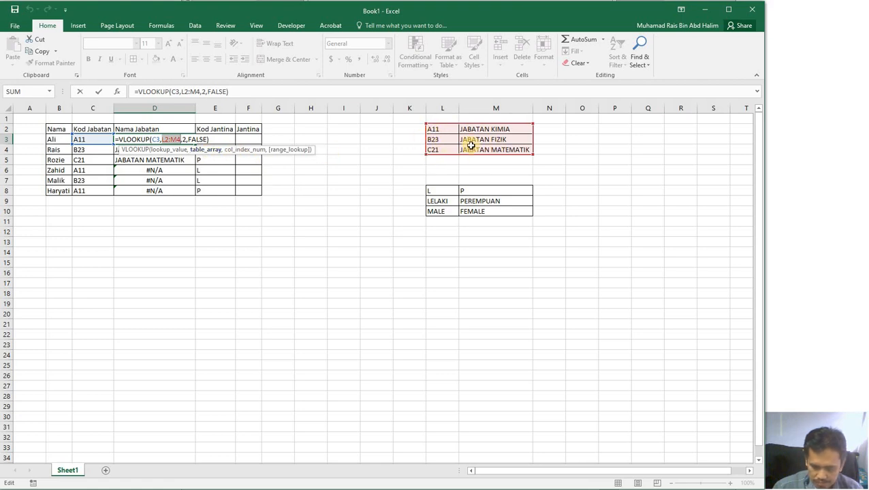
{"action": "key", "text": "ctrl+Return"}
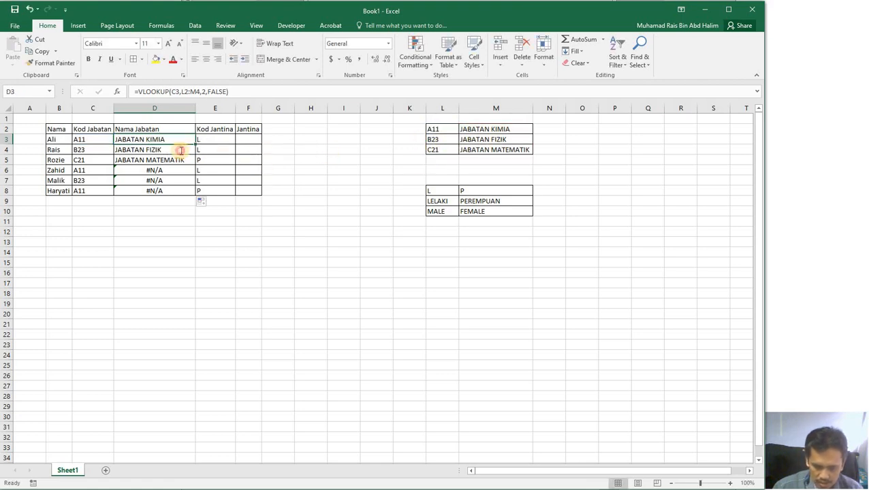
{"action": "double_click", "coordinate": [181, 150]}
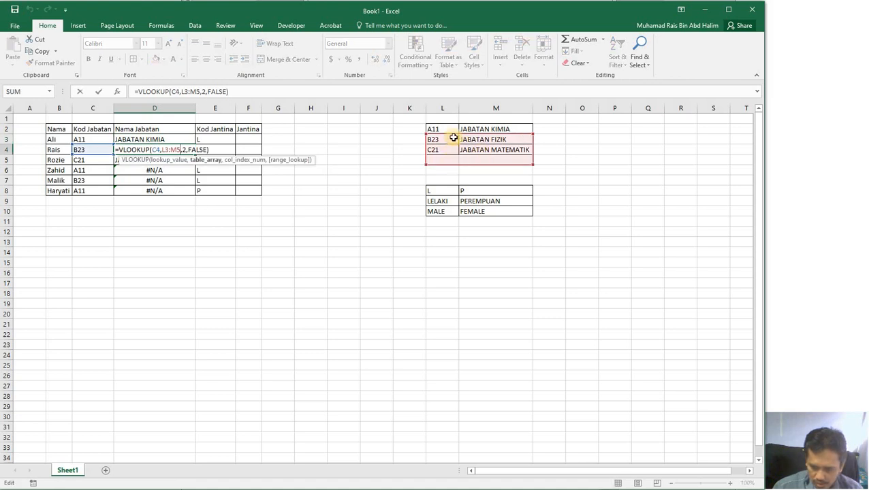
{"action": "left_click", "coordinate": [171, 193]}
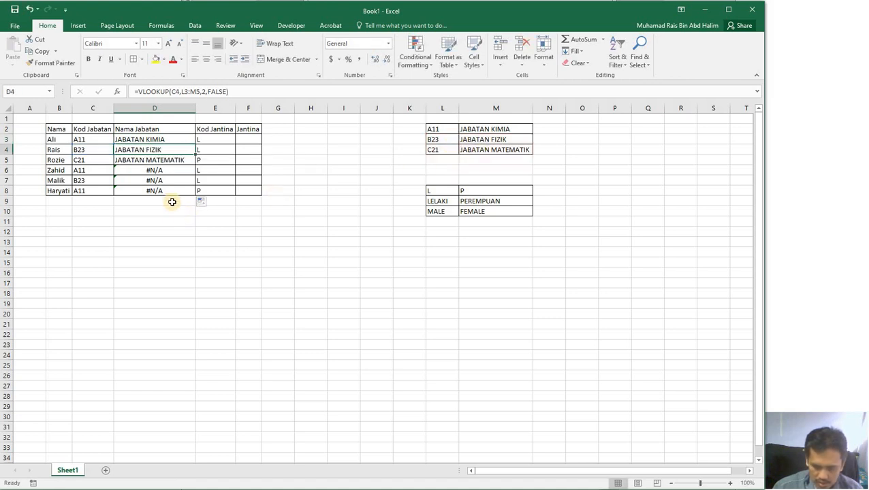
Step: Clear the copied formulas below D3 in the Nama Jabatan column
{"action": "left_click", "coordinate": [173, 157]}
{"action": "left_click_drag", "start_coordinate": [173, 154], "coordinate": [172, 151]}
{"action": "key", "text": "Delete"}
Step: Make the table array in the D3 VLOOKUP formula absolute as $L$2:$M$4
{"action": "left_click", "coordinate": [178, 139]}
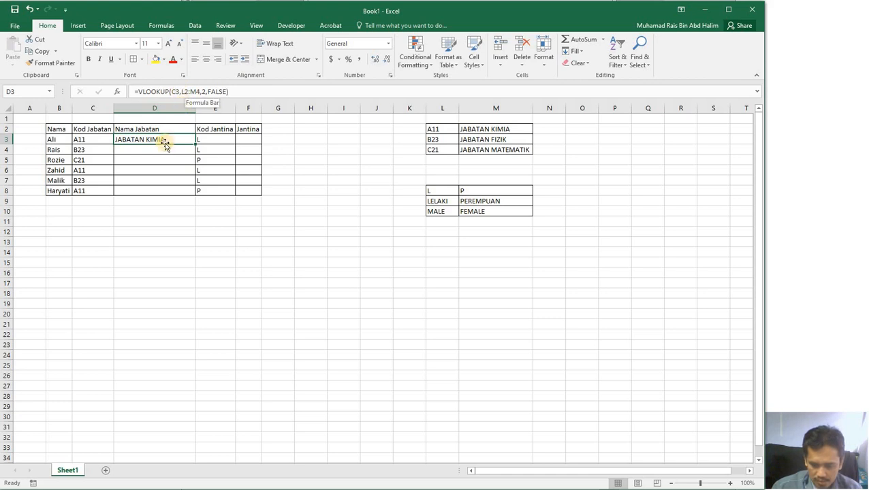
{"action": "double_click", "coordinate": [172, 140]}
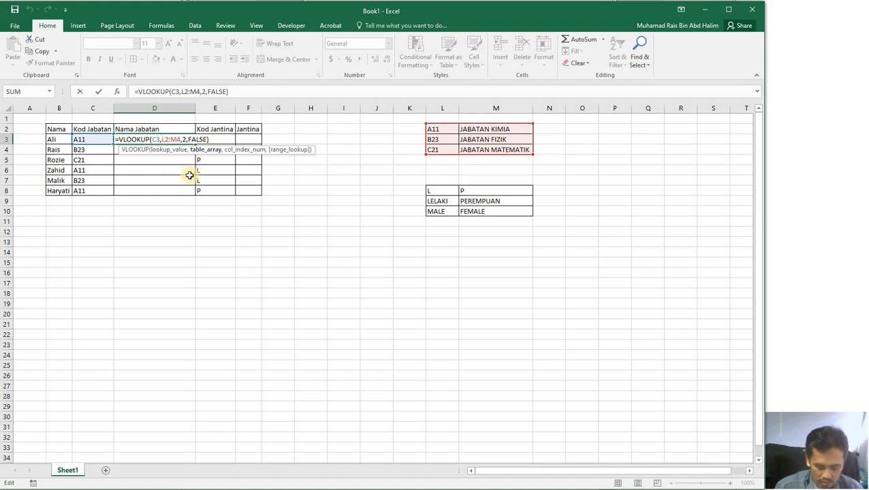
{"action": "type", "text": "$L"}
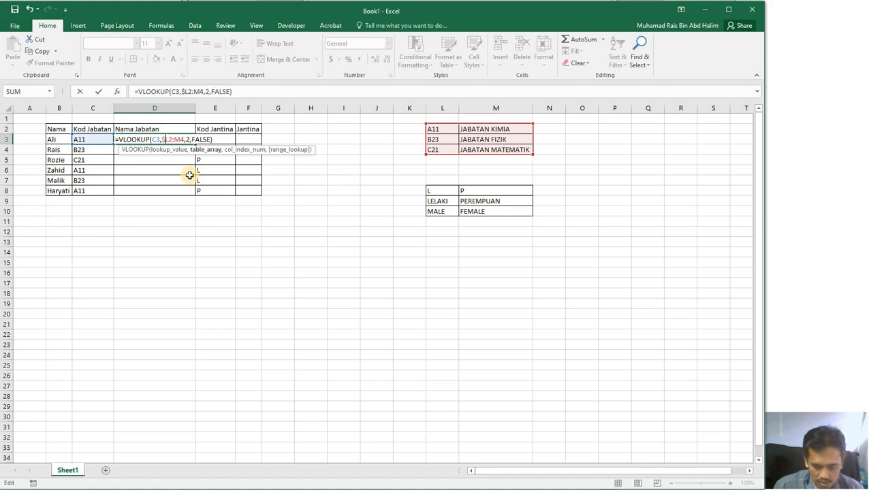
{"action": "type", "text": "$2:"}
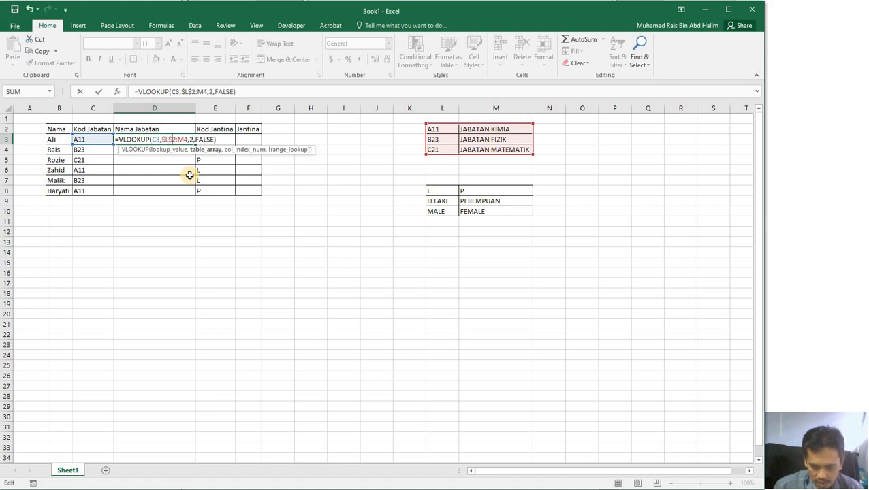
{"action": "type", "text": "$M"}
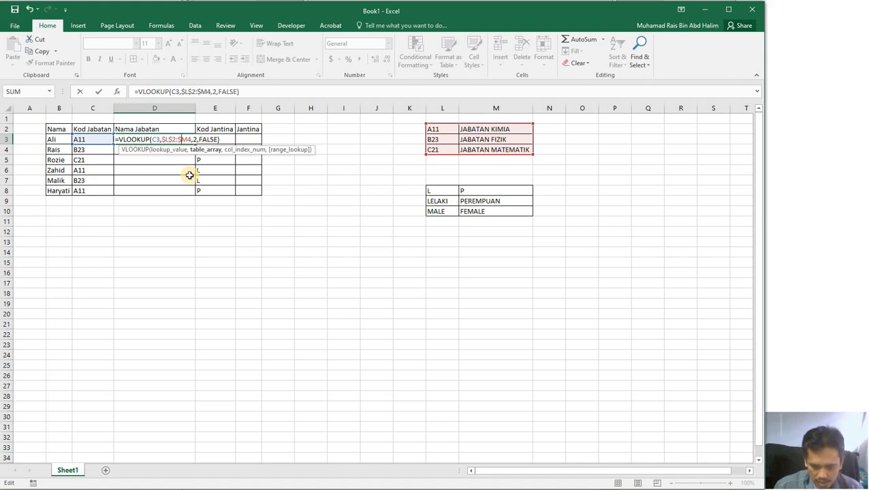
{"action": "type", "text": "$"}
{"action": "key", "text": "Return"}
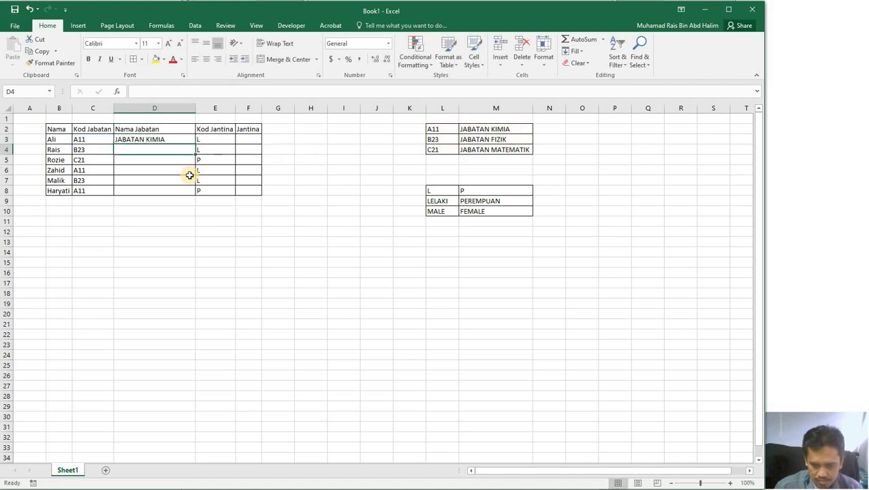
Step: Fill the VLOOKUP formula with the locked table array from D3 down through D8
{"action": "left_click", "coordinate": [180, 140]}
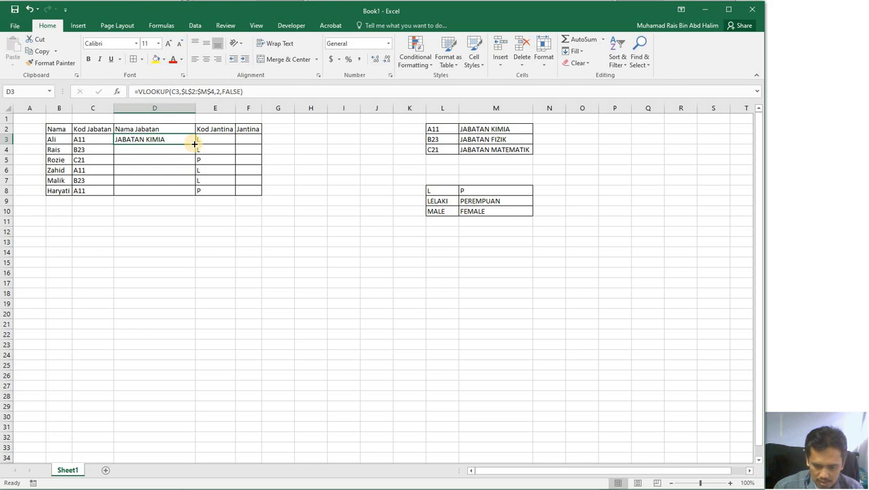
{"action": "mouse_move", "coordinate": [195, 144]}
{"action": "left_mouse_down"}
{"action": "mouse_move", "coordinate": [190, 190]}
{"action": "mouse_move", "coordinate": [183, 145]}
{"action": "mouse_move", "coordinate": [195, 145]}
{"action": "left_mouse_up"}
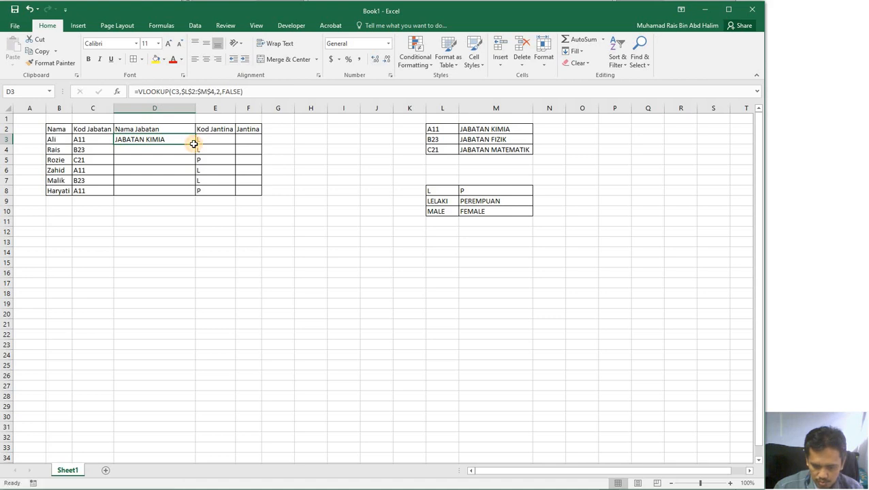
{"action": "double_click", "coordinate": [194, 144]}
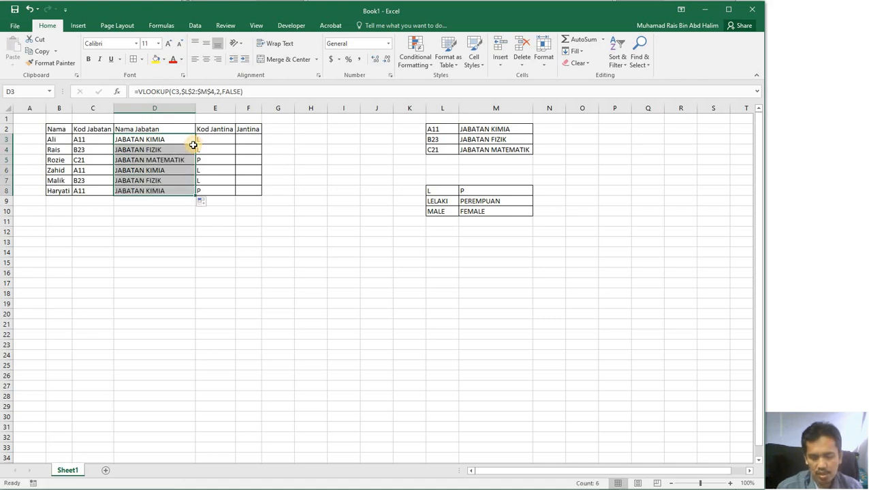
Step: Check which table array the copied formulas in D5 and D7 refer to, leaving them unedited
{"action": "double_click", "coordinate": [178, 160]}
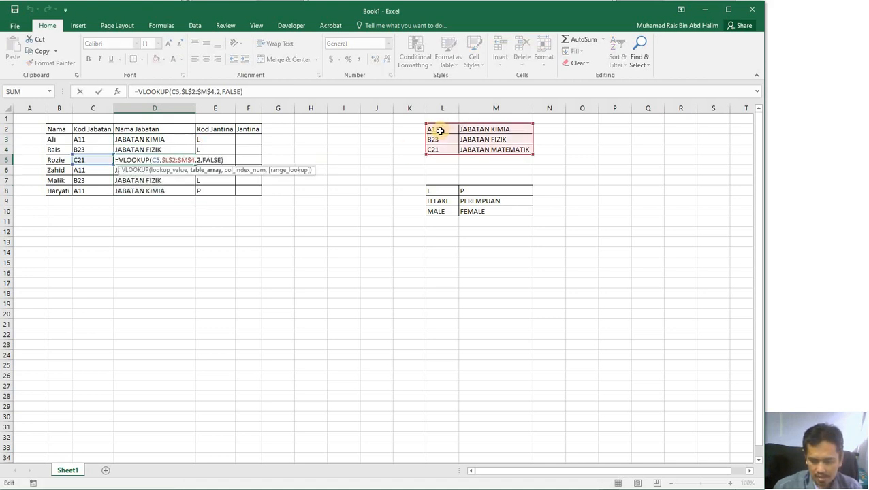
{"action": "left_click", "coordinate": [176, 180]}
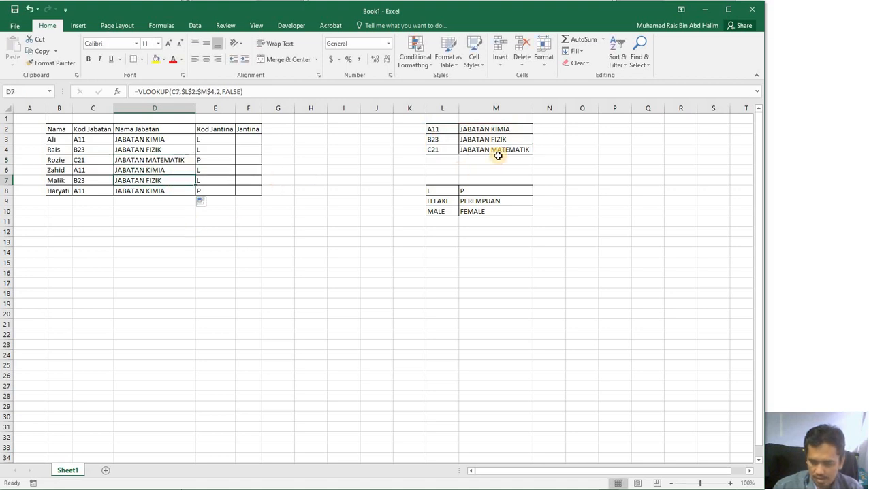
{"action": "key", "text": "F2"}
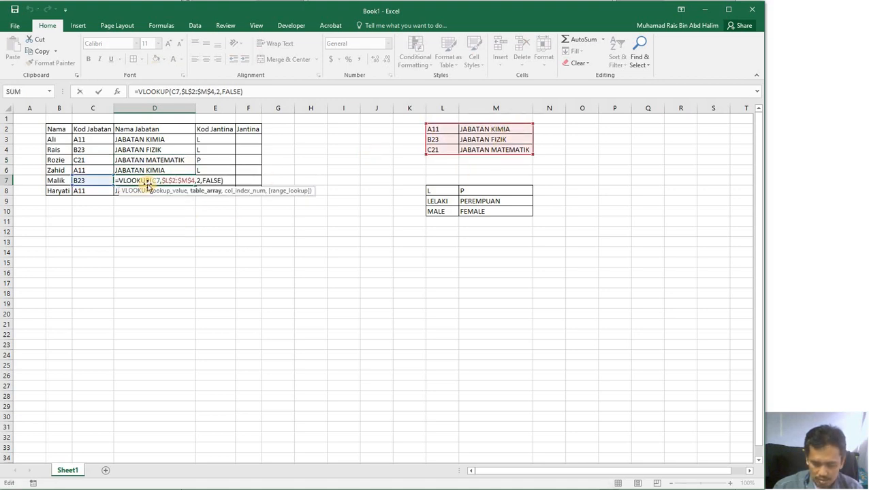
{"action": "key", "text": "Escape"}
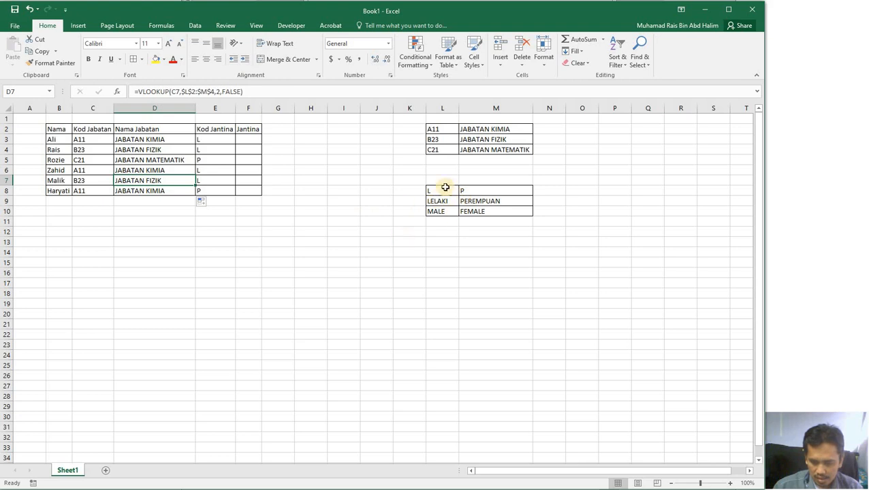
Step: Compare the horizontal layout of the gender lookup table in L8:M10 with the vertical department code table in L2:M4
{"action": "left_click_drag", "start_coordinate": [415, 172], "coordinate": [563, 235]}
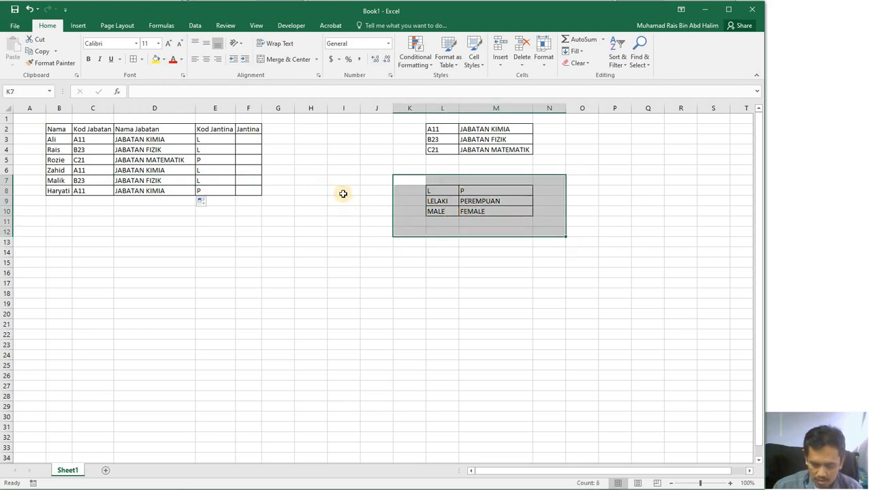
{"action": "left_click", "coordinate": [380, 200]}
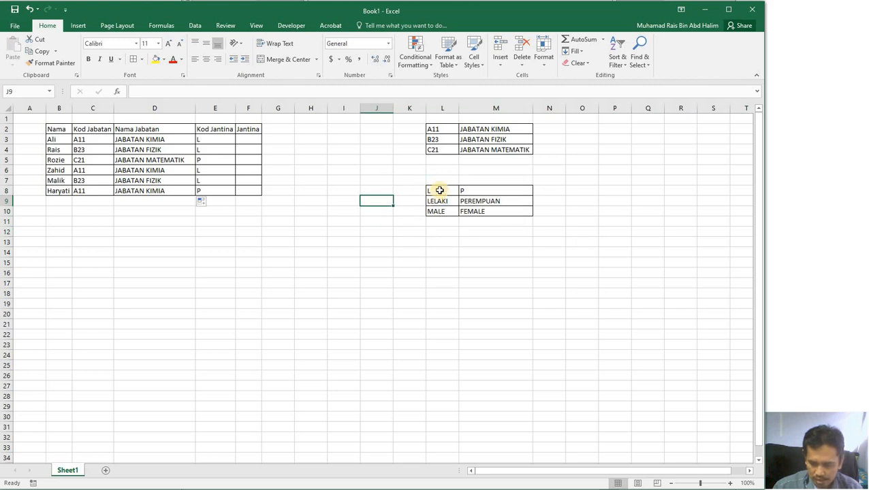
{"action": "left_click_drag", "start_coordinate": [452, 190], "coordinate": [468, 213]}
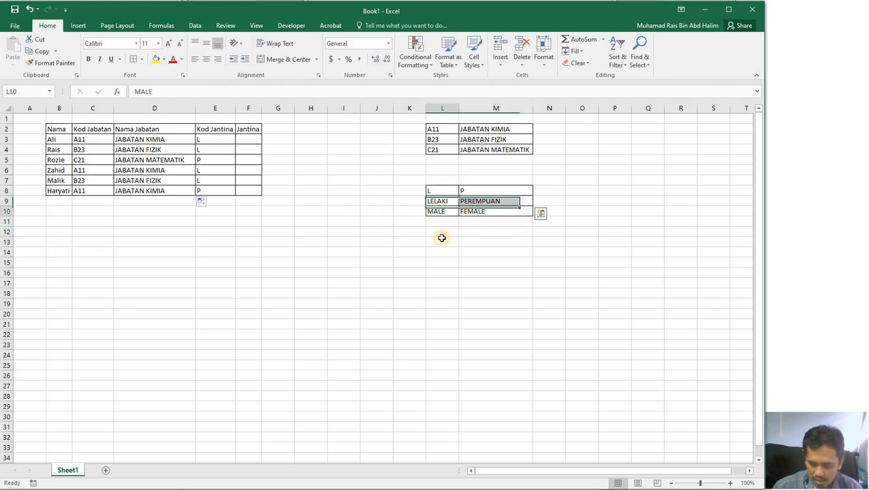
{"action": "left_click_drag", "start_coordinate": [448, 286], "coordinate": [447, 289]}
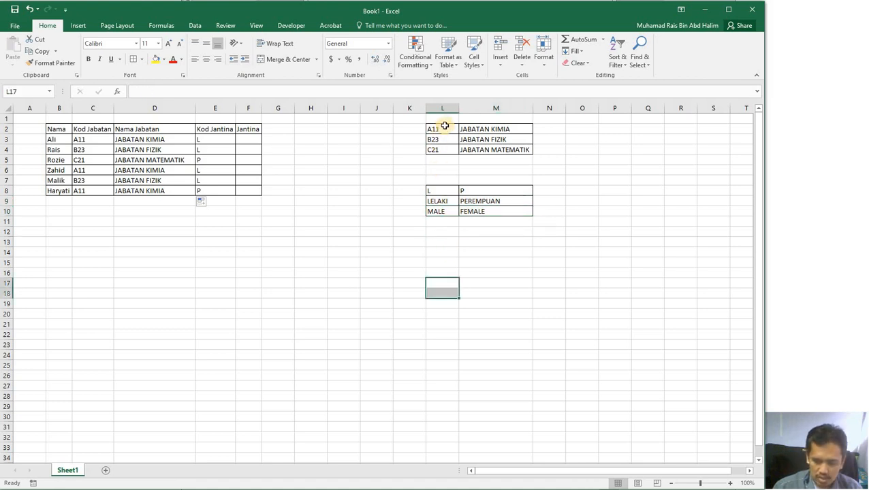
{"action": "left_click_drag", "start_coordinate": [444, 128], "coordinate": [439, 161]}
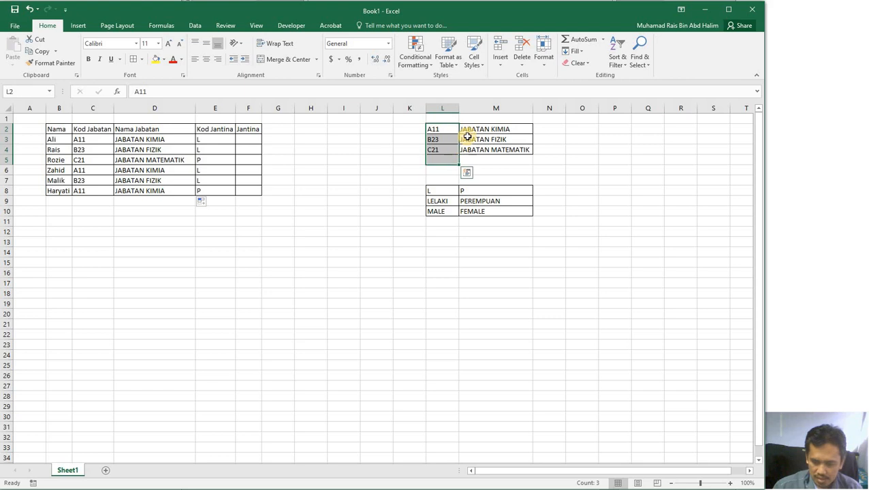
{"action": "left_click", "coordinate": [515, 190]}
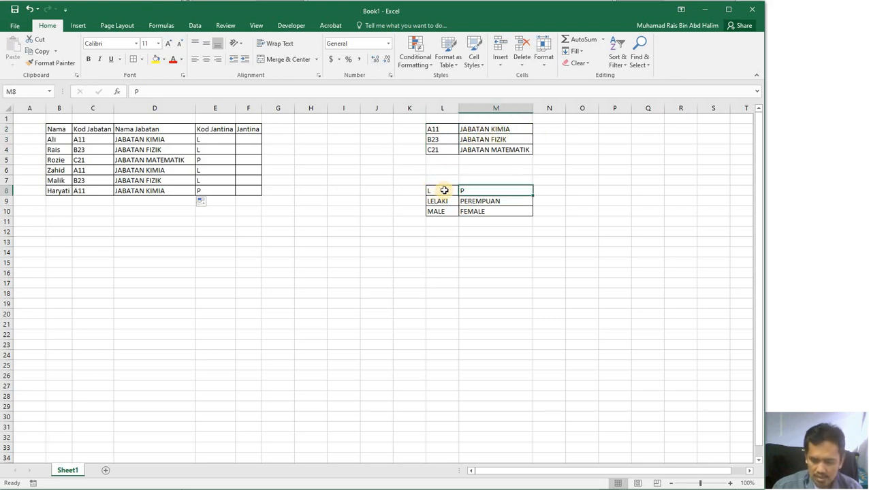
{"action": "left_click_drag", "start_coordinate": [437, 202], "coordinate": [460, 211]}
Step: Start an HLOOKUP formula in F3 with E3 as the lookup value and L8:M10 as the table array
{"action": "left_click", "coordinate": [239, 138]}
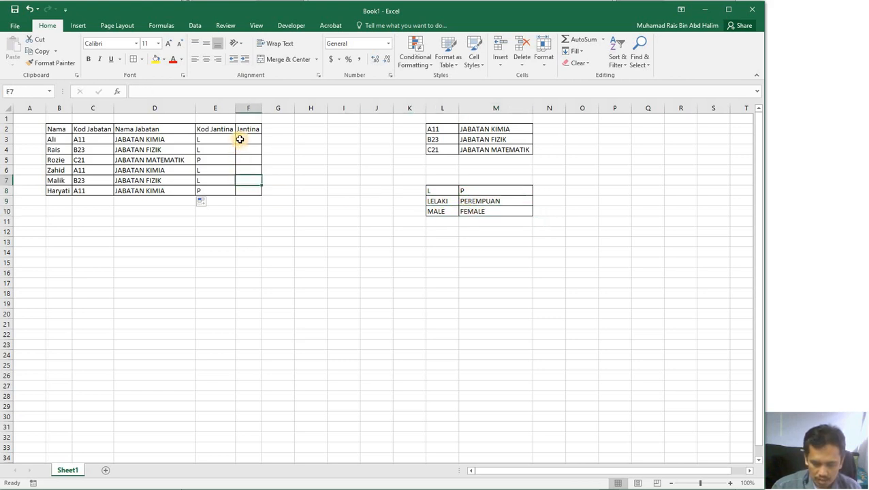
{"action": "left_click", "coordinate": [160, 139]}
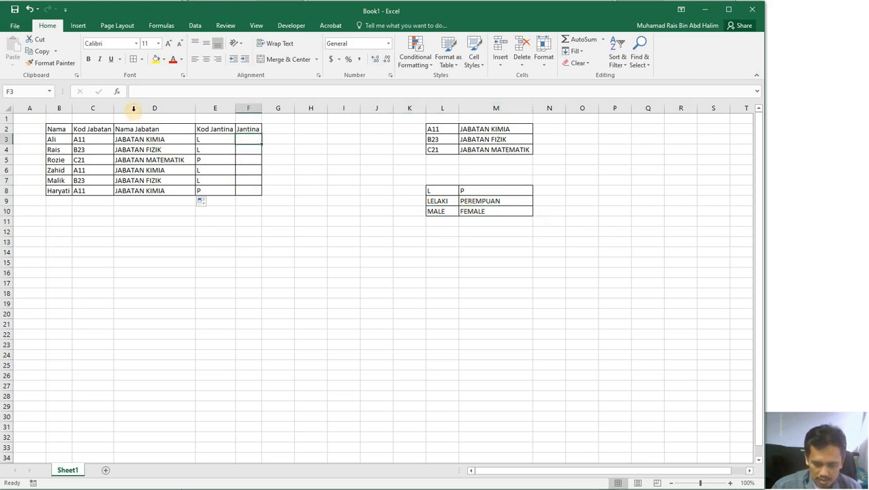
{"action": "left_click", "coordinate": [249, 137]}
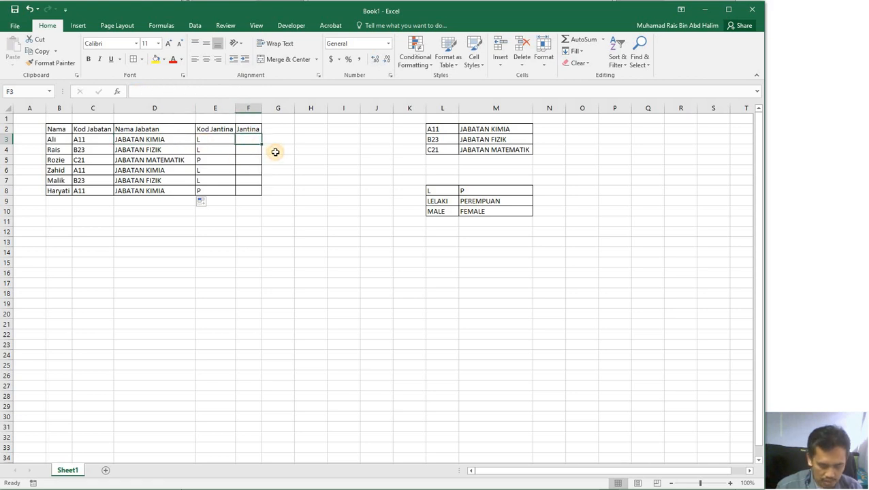
{"action": "type", "text": "=H"}
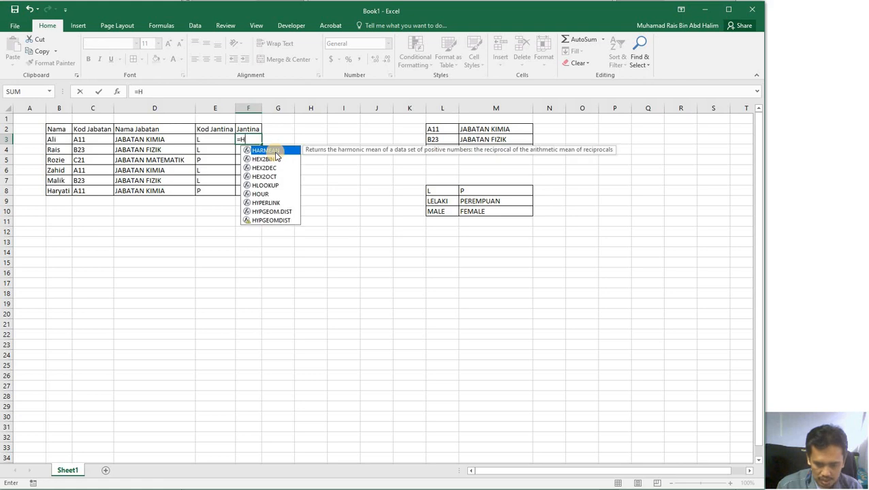
{"action": "type", "text": "LOOKUP"}
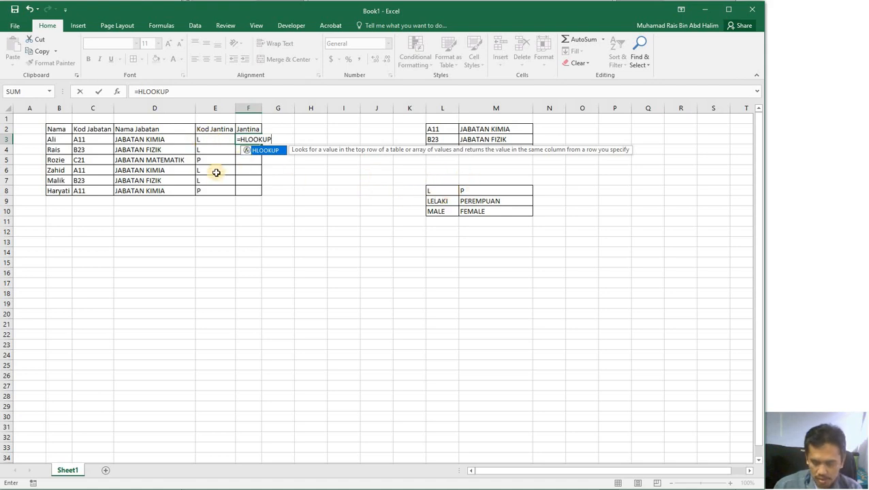
{"action": "type", "text": "("}
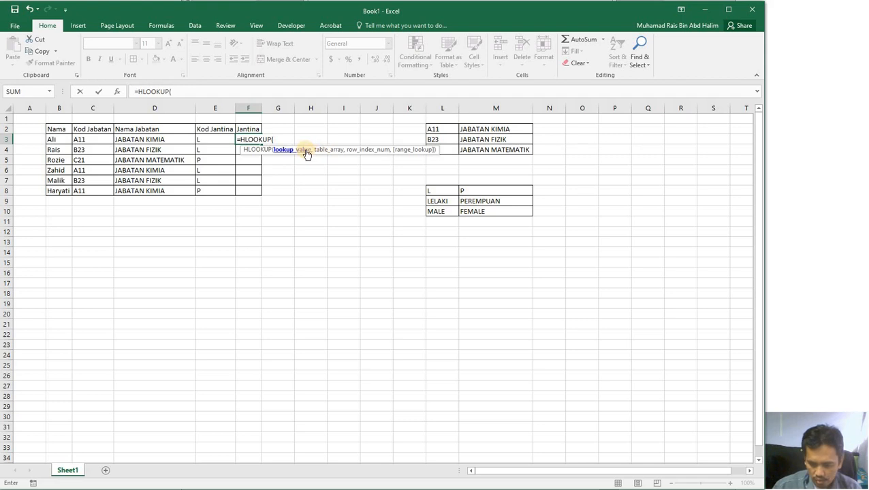
{"action": "left_click", "coordinate": [221, 142]}
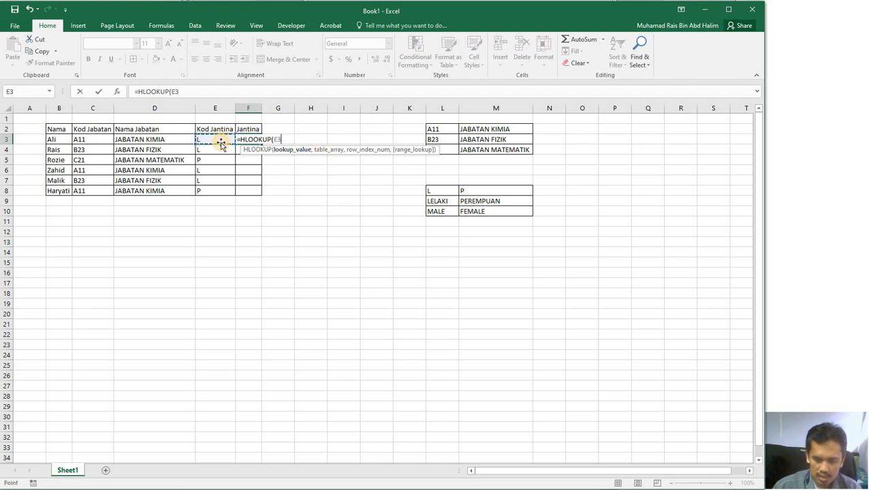
{"action": "type", "text": ","}
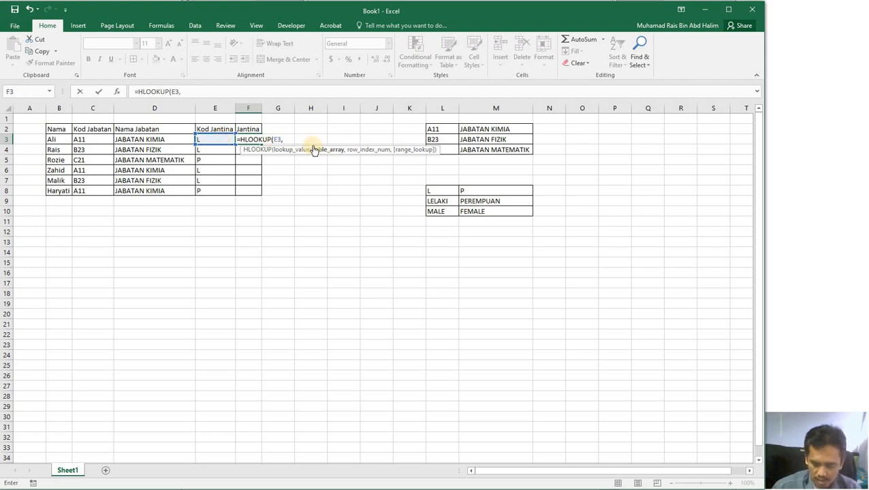
{"action": "left_click_drag", "start_coordinate": [441, 192], "coordinate": [482, 212]}
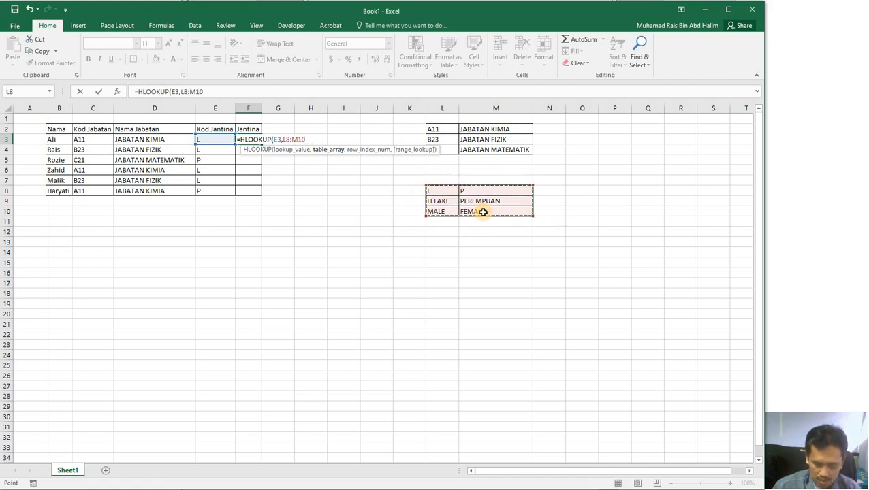
Step: Complete the F3 HLOOKUP formula with row index 2 and FALSE for an exact match
{"action": "type", "text": ",2"}
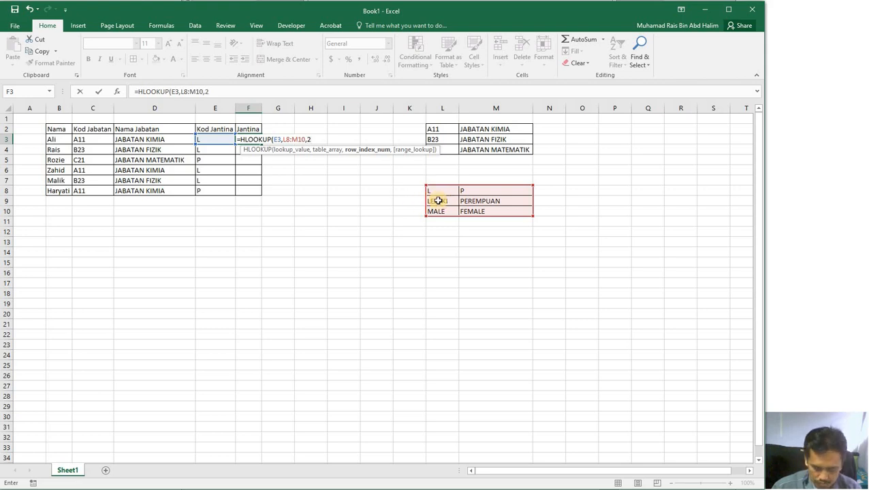
{"action": "type", "text": ","}
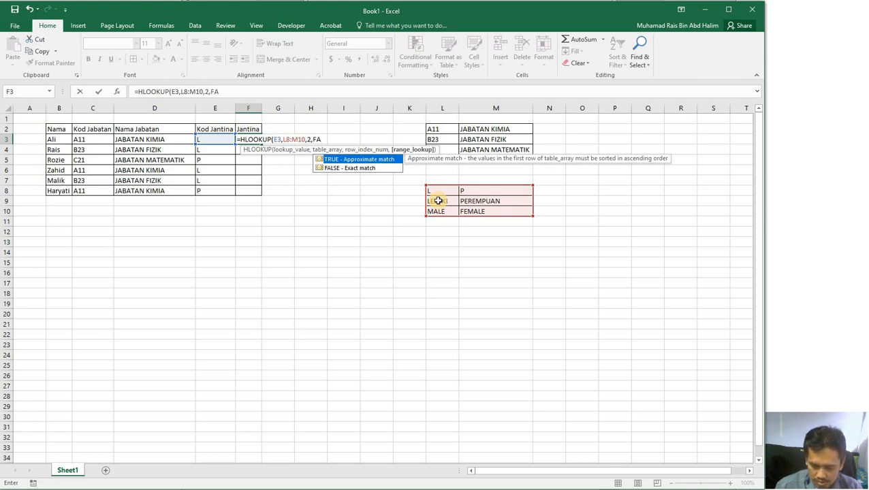
{"action": "type", "text": "FA"}
{"action": "double_click", "coordinate": [366, 169]}
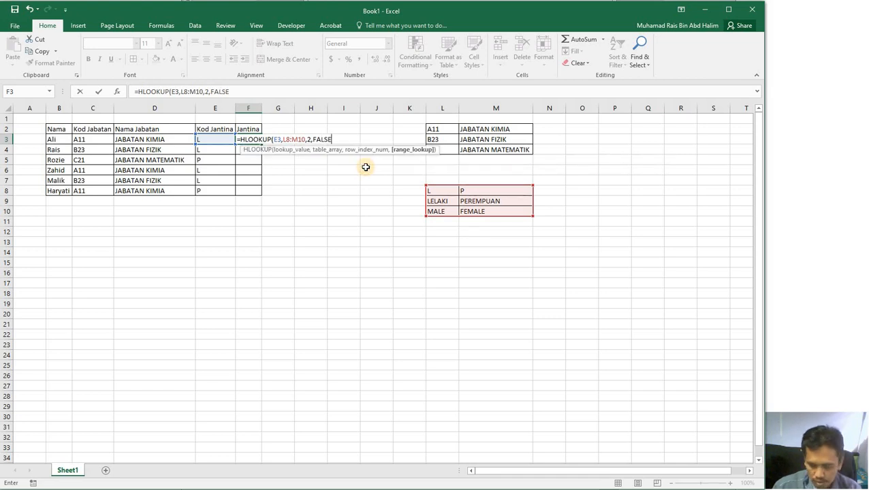
{"action": "type", "text": ")"}
{"action": "key", "text": "Return"}
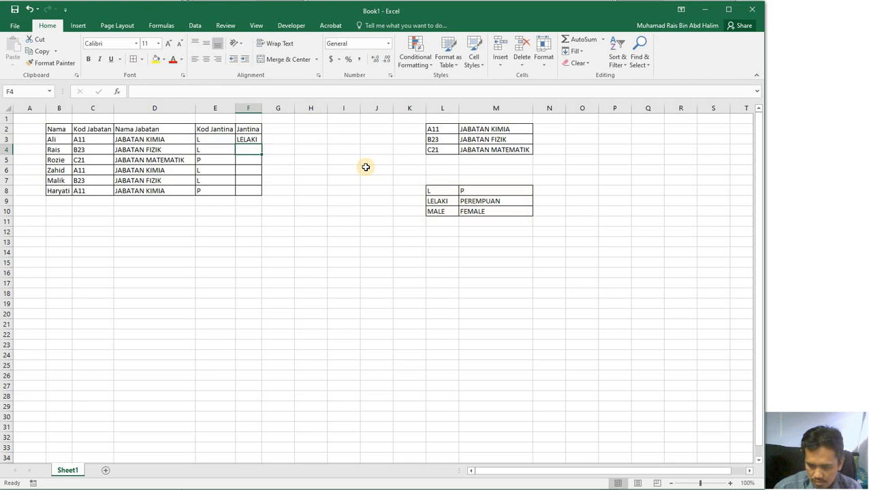
Step: Make the table array in the F3 HLOOKUP formula absolute as $L$8:$M$10
{"action": "left_click", "coordinate": [243, 138]}
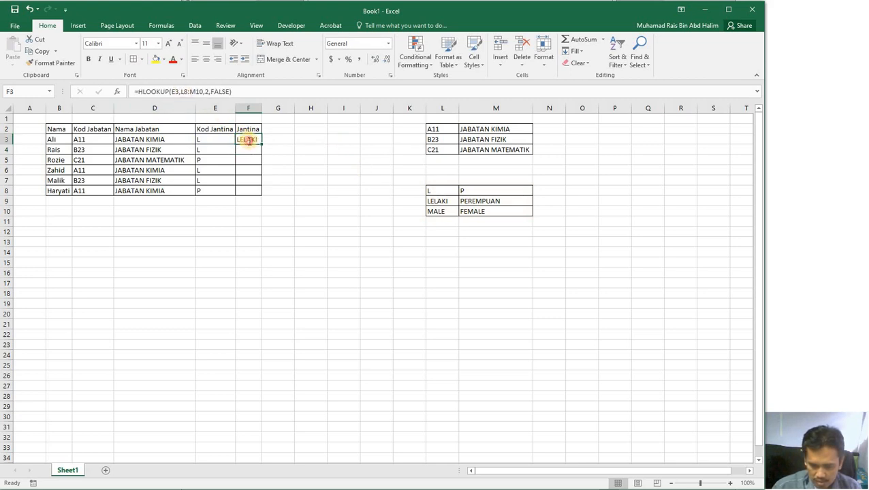
{"action": "double_click", "coordinate": [248, 139]}
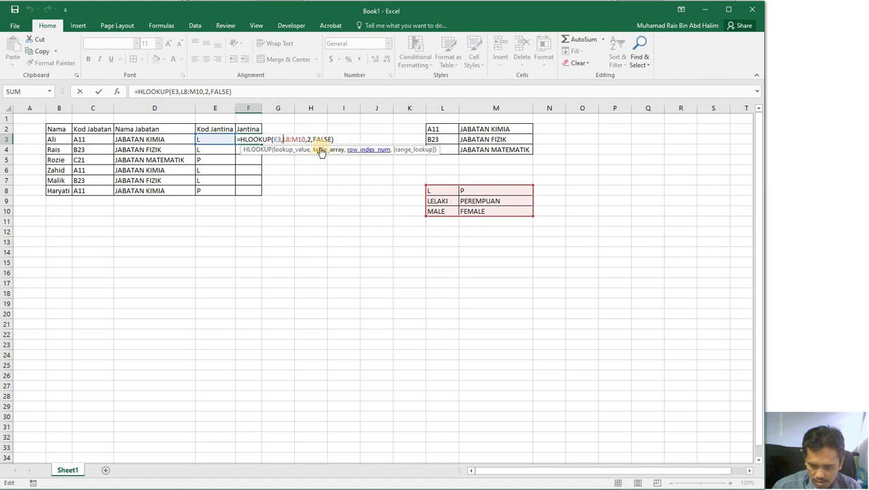
{"action": "left_click", "coordinate": [322, 150]}
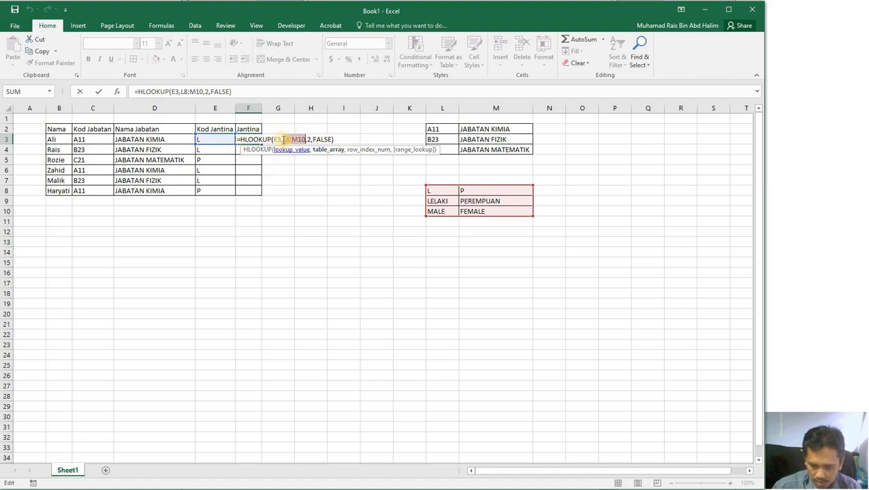
{"action": "key", "text": "Left"}
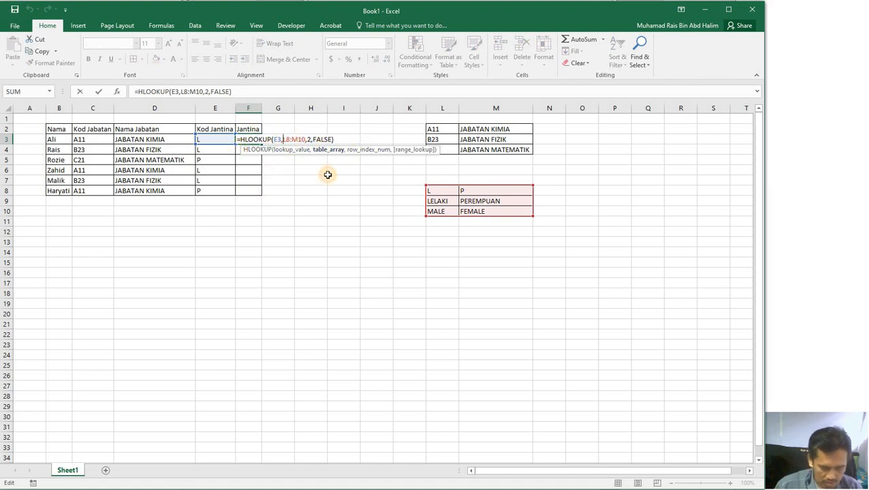
{"action": "type", "text": "$L$8:"}
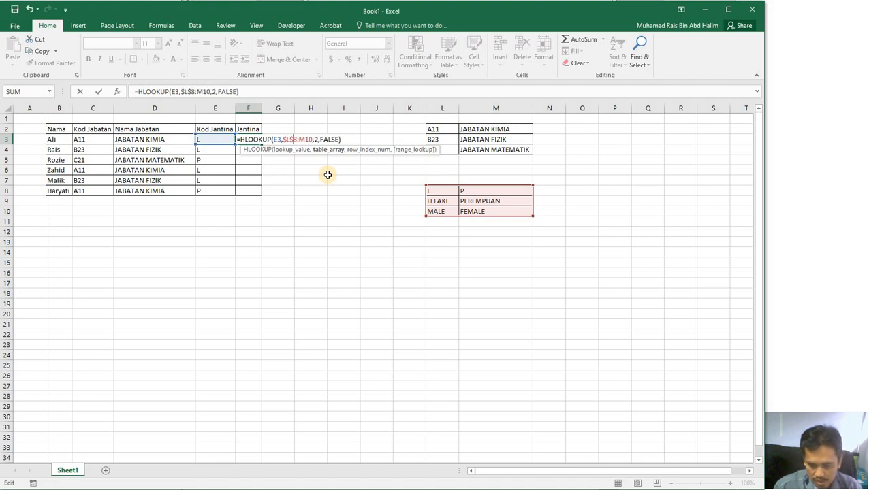
{"action": "type", "text": "$M"}
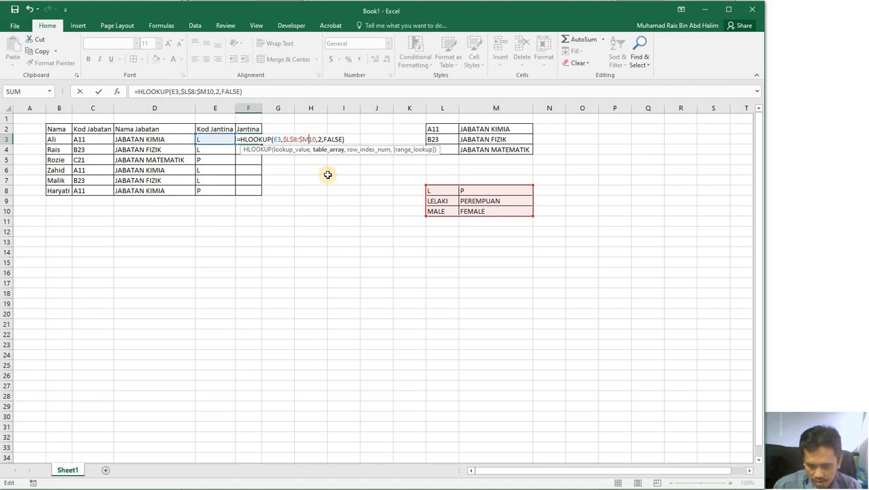
{"action": "type", "text": "$"}
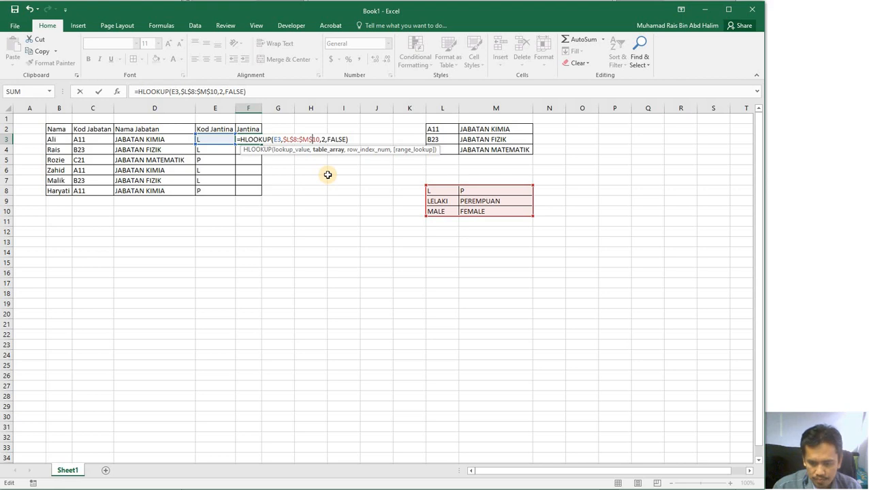
{"action": "key", "text": "Return"}
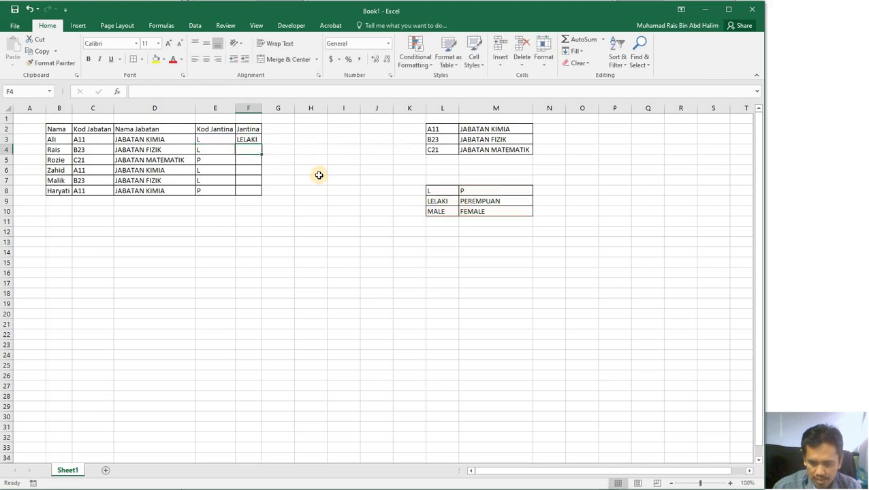
Step: Fill the HLOOKUP formula from F3 down through F8 and autofit the width of column F
{"action": "left_click", "coordinate": [257, 140]}
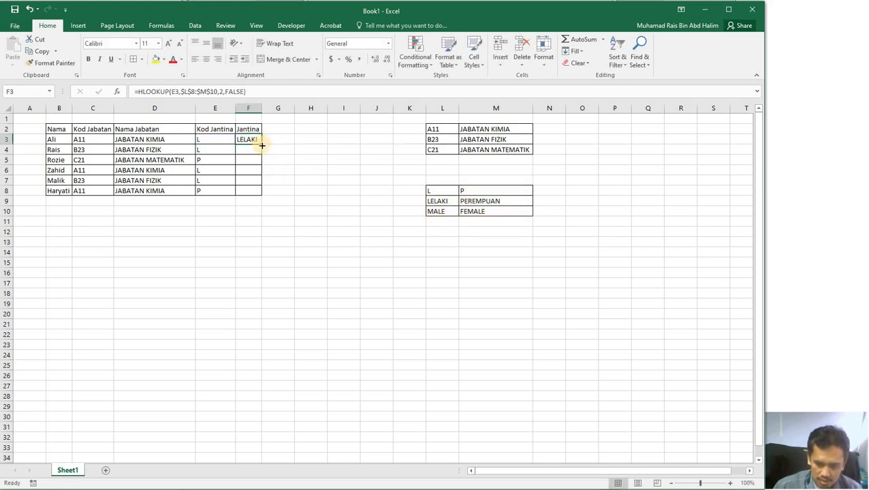
{"action": "double_click", "coordinate": [261, 145]}
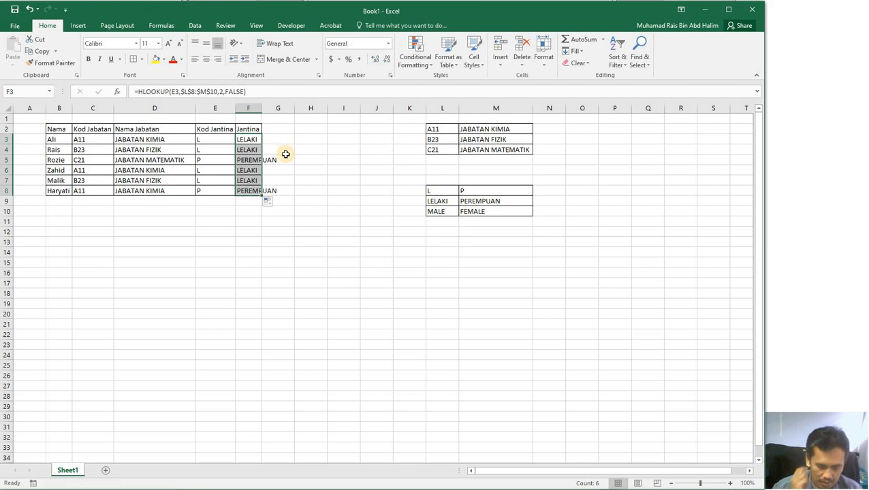
{"action": "double_click", "coordinate": [260, 109]}
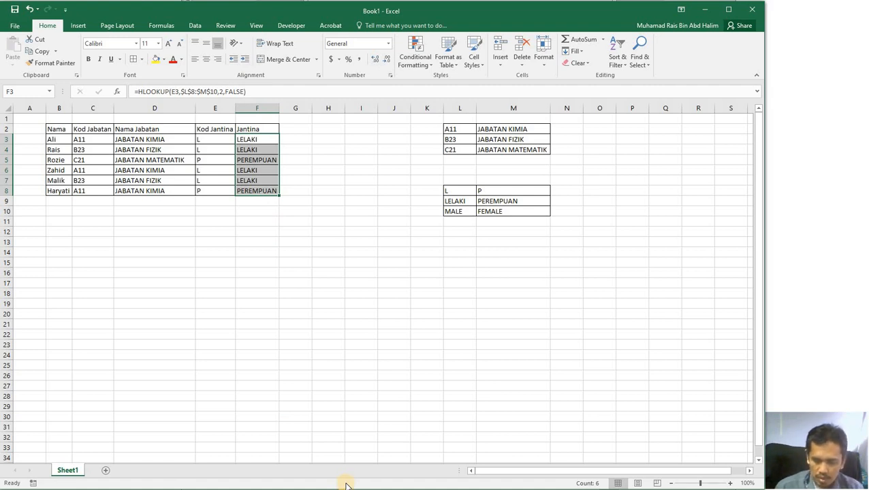
Step: Compare the gender code in E5 with the copied HLOOKUP formula and its result in F5
{"action": "left_click", "coordinate": [224, 162]}
{"action": "left_click", "coordinate": [242, 160]}
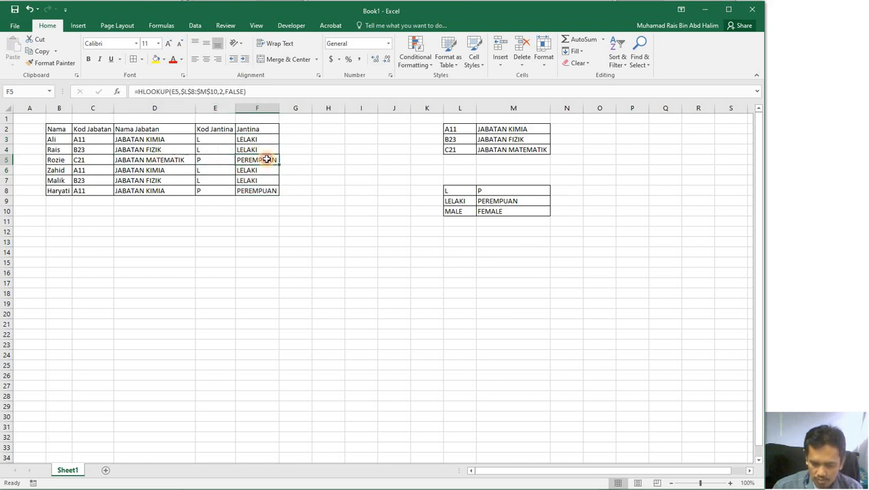
{"action": "key", "text": "Left"}
{"action": "key", "text": "Left"}
{"action": "key", "text": "Right"}
{"action": "key", "text": "Right"}
{"action": "key", "text": "Right"}
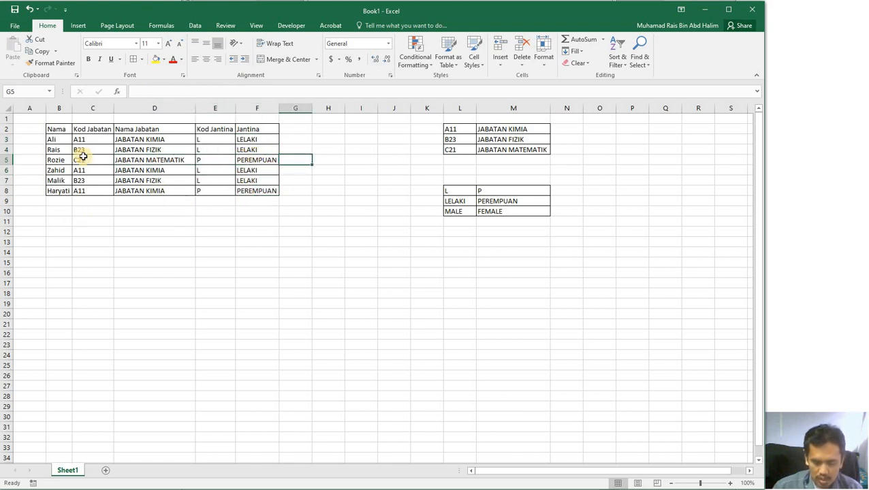
Step: Change the department code in C3 to C21 and check the VLOOKUP result in D3
{"action": "left_click", "coordinate": [67, 140]}
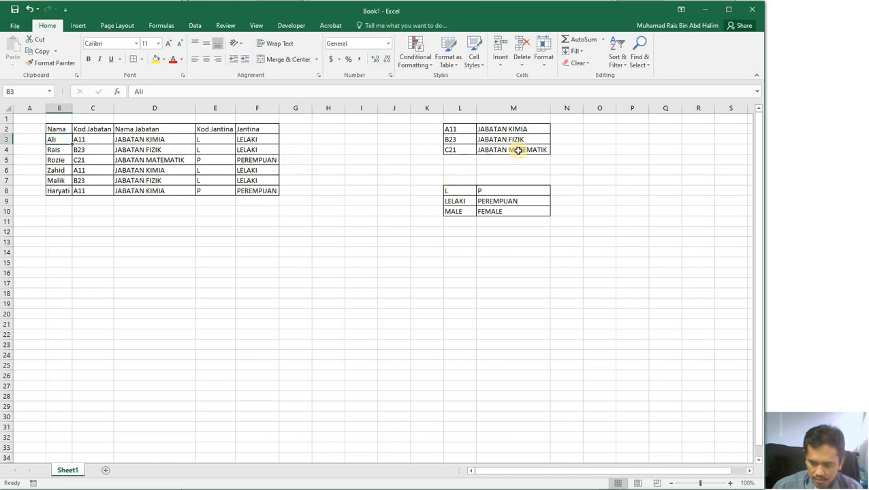
{"action": "left_click", "coordinate": [91, 139]}
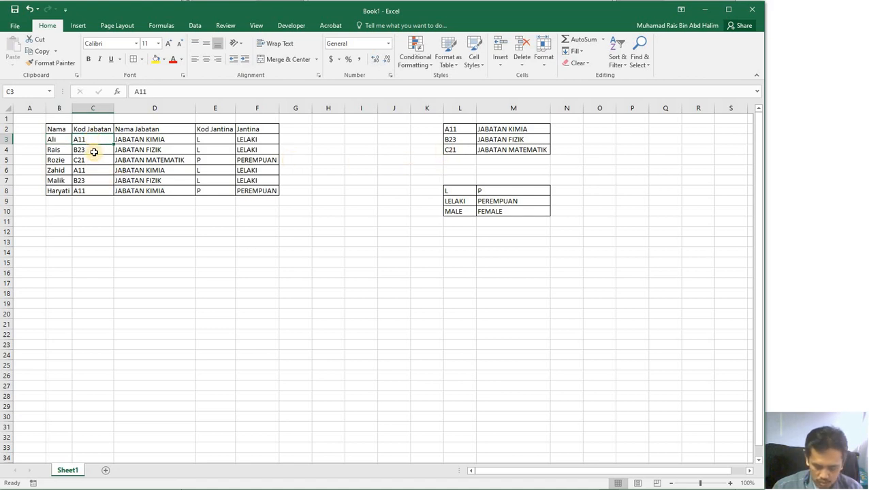
{"action": "type", "text": "C21"}
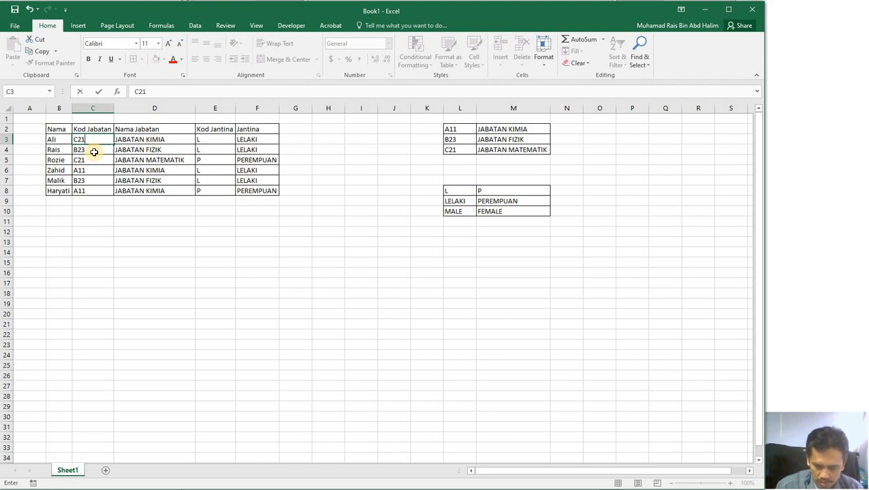
{"action": "key", "text": "Return"}
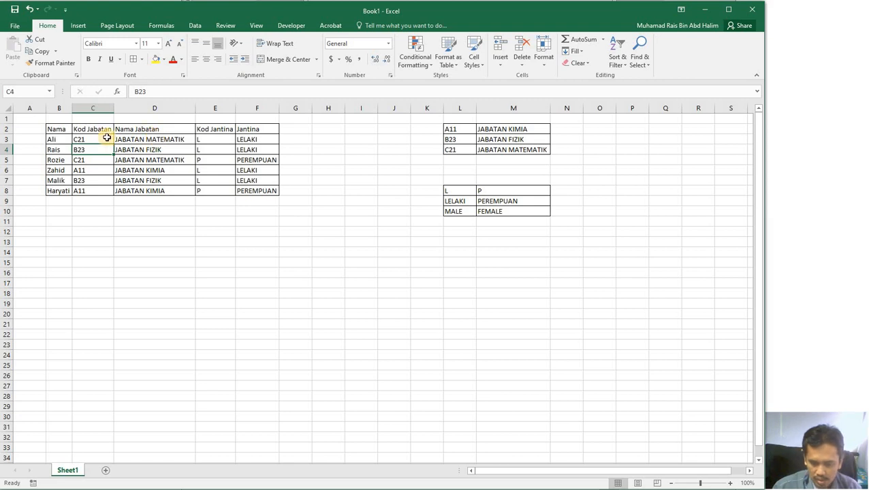
{"action": "left_click", "coordinate": [141, 136]}
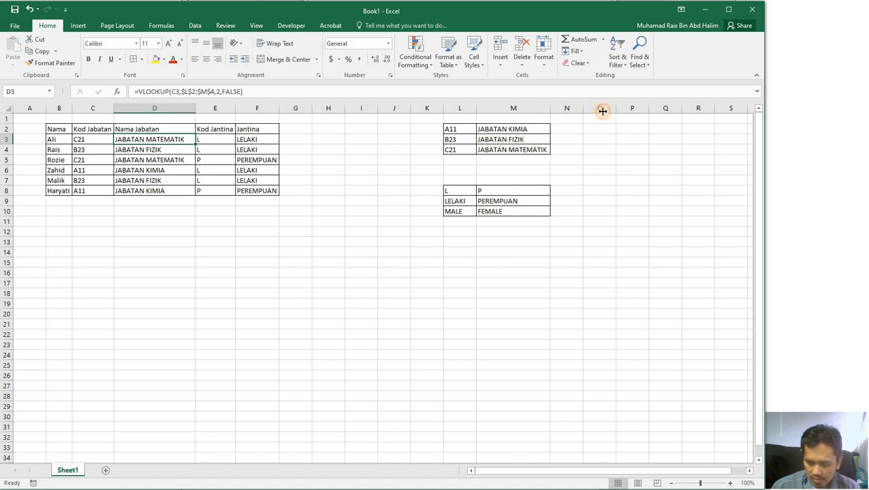
Step: Widen column M of the lookup tables and review the VLOOKUP formulas in D4 and D7
{"action": "left_click_drag", "start_coordinate": [550, 109], "coordinate": [603, 122]}
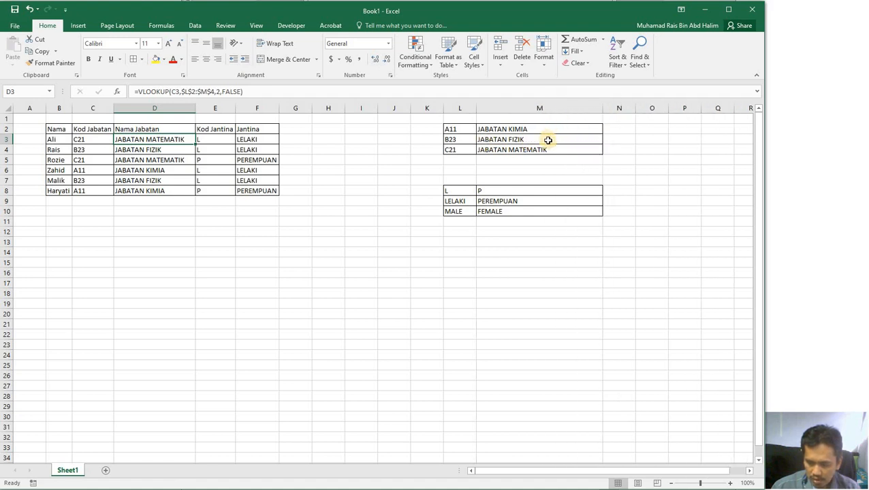
{"action": "left_click", "coordinate": [167, 150]}
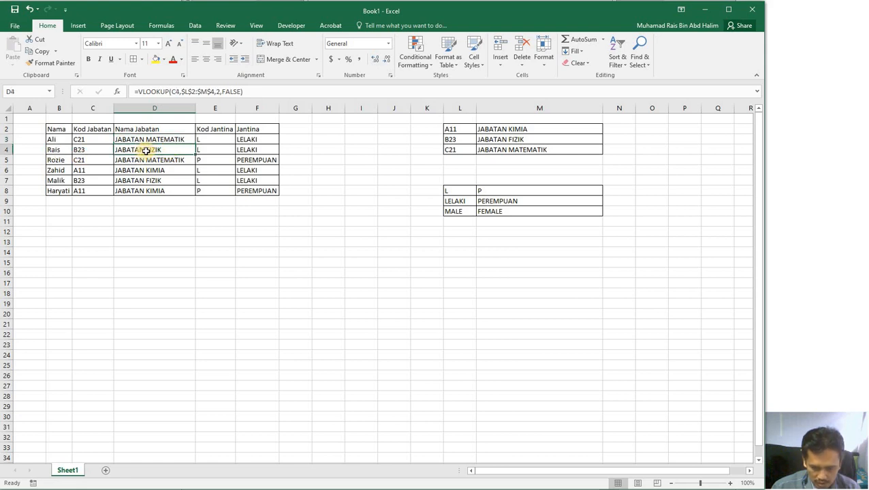
{"action": "left_click", "coordinate": [155, 179]}
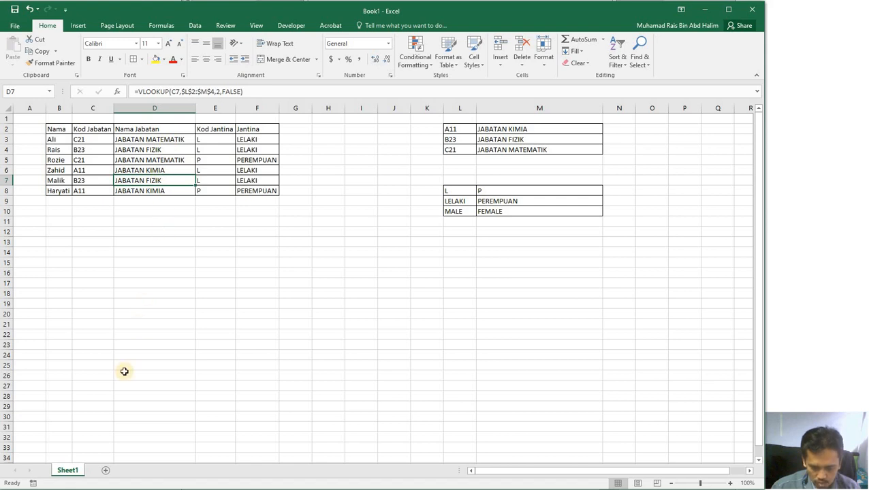
{"action": "left_click", "coordinate": [165, 150]}
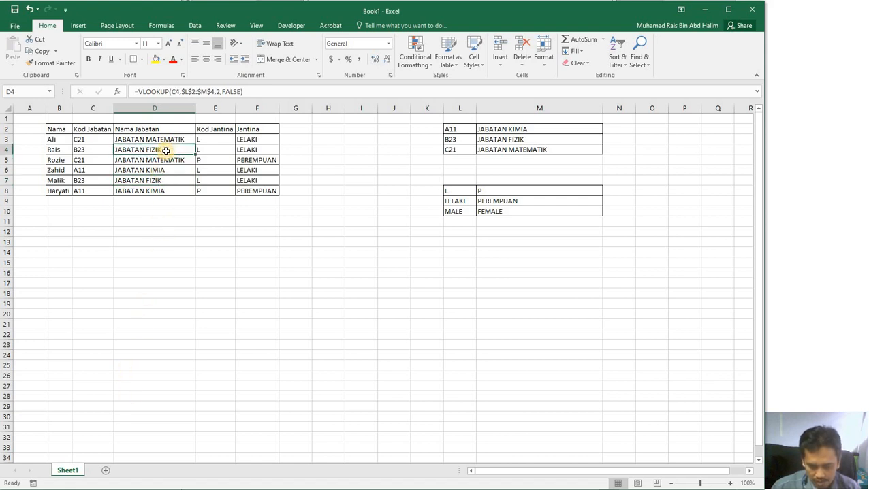
Step: Change the B23 department name in M3 to JABATAN FIZIK & ANGKASA and widen column D to fit the full name
{"action": "left_click", "coordinate": [168, 179]}
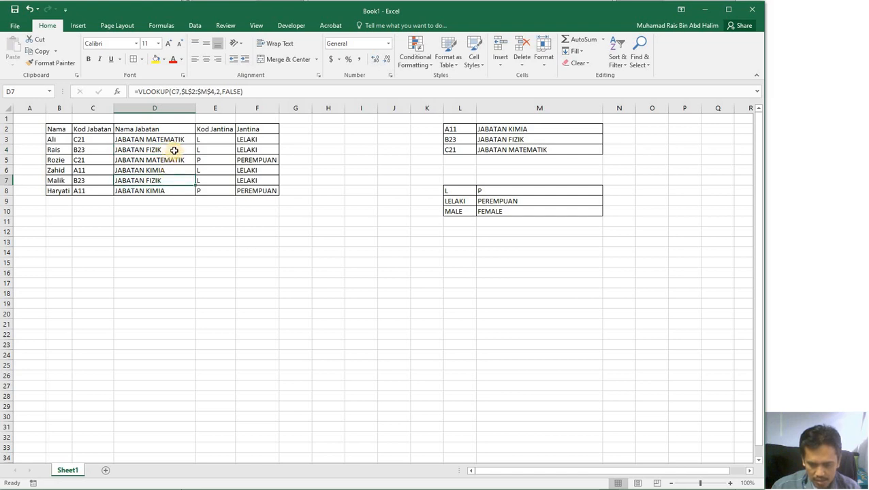
{"action": "left_click", "coordinate": [169, 151]}
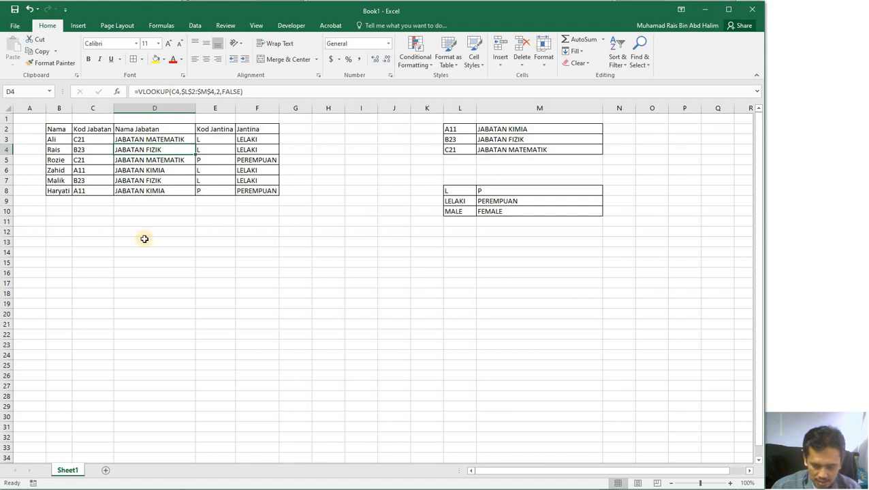
{"action": "left_click", "coordinate": [550, 138]}
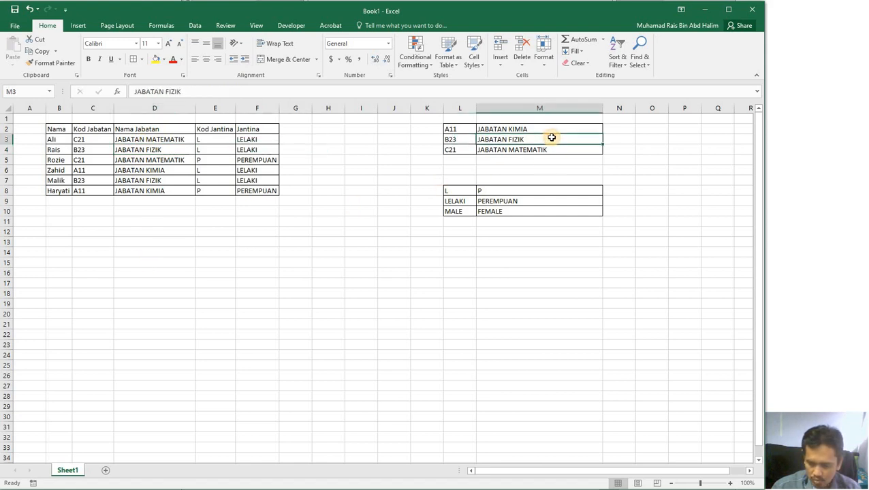
{"action": "double_click", "coordinate": [553, 138]}
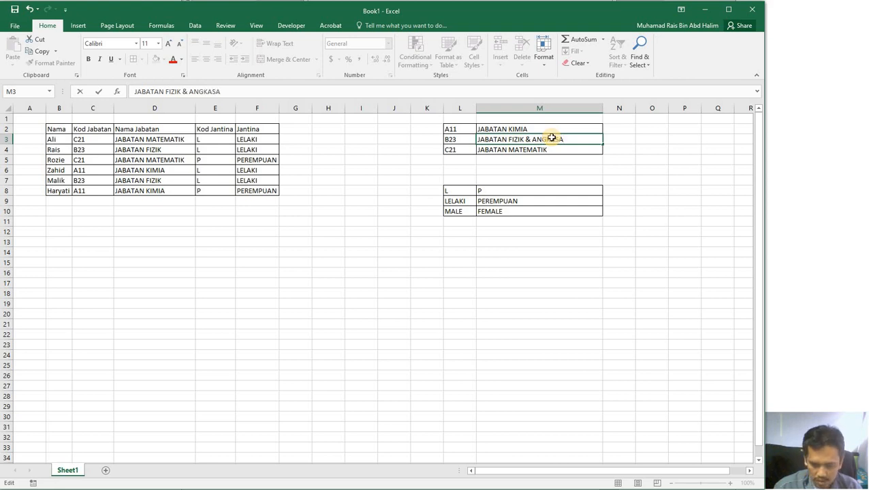
{"action": "key", "text": "Return"}
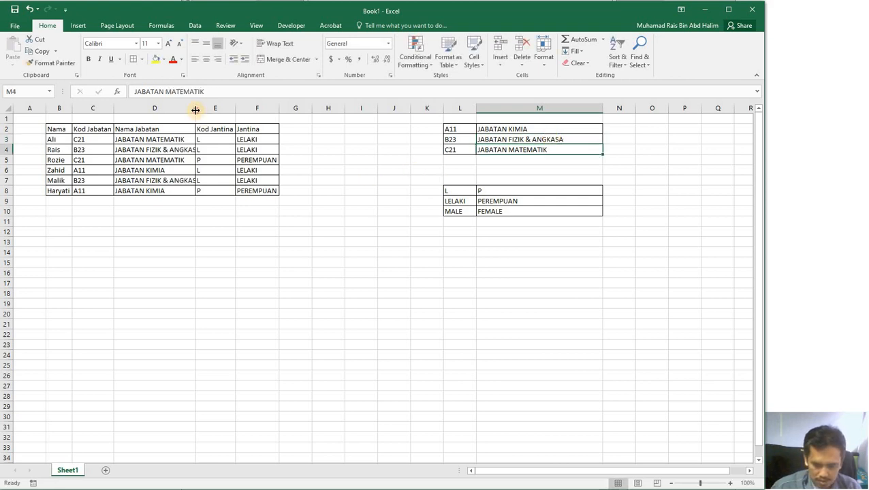
{"action": "left_click_drag", "start_coordinate": [196, 110], "coordinate": [218, 110]}
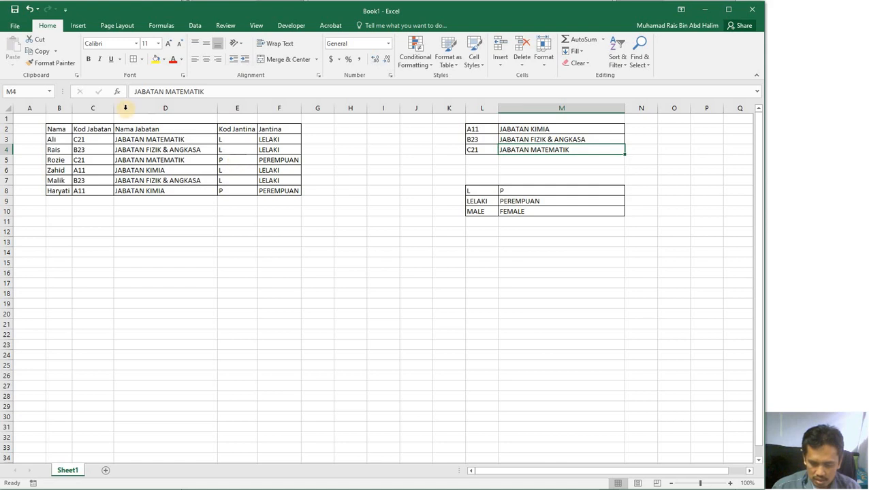
Step: Change the department code in C3 to A11
{"action": "left_click", "coordinate": [88, 140]}
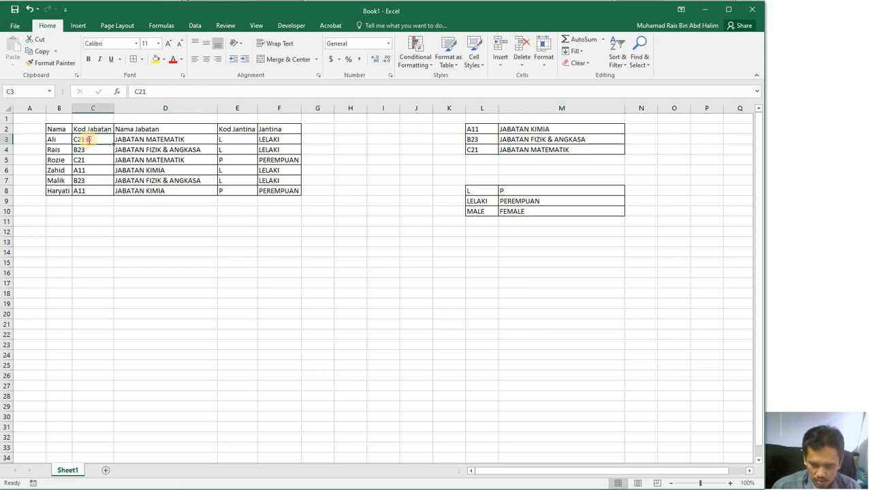
{"action": "double_click", "coordinate": [89, 140]}
{"action": "key", "text": "BackSpace"}
{"action": "key", "text": "BackSpace"}
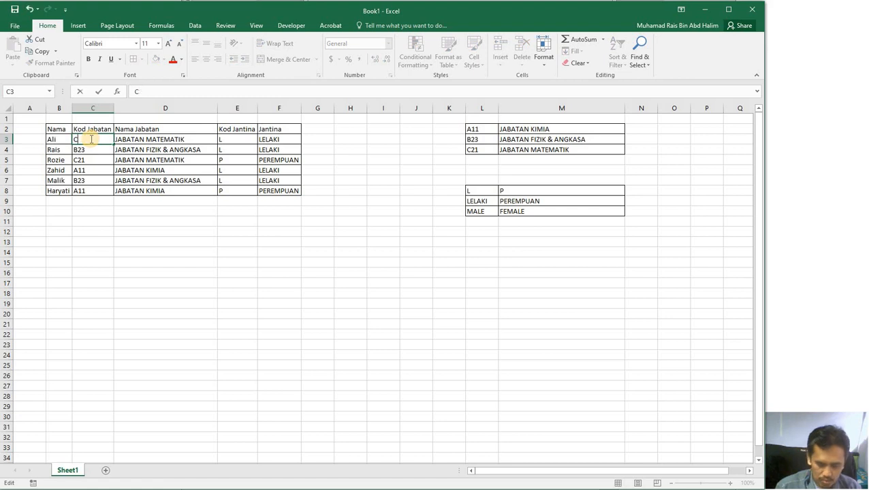
{"action": "type", "text": "A11"}
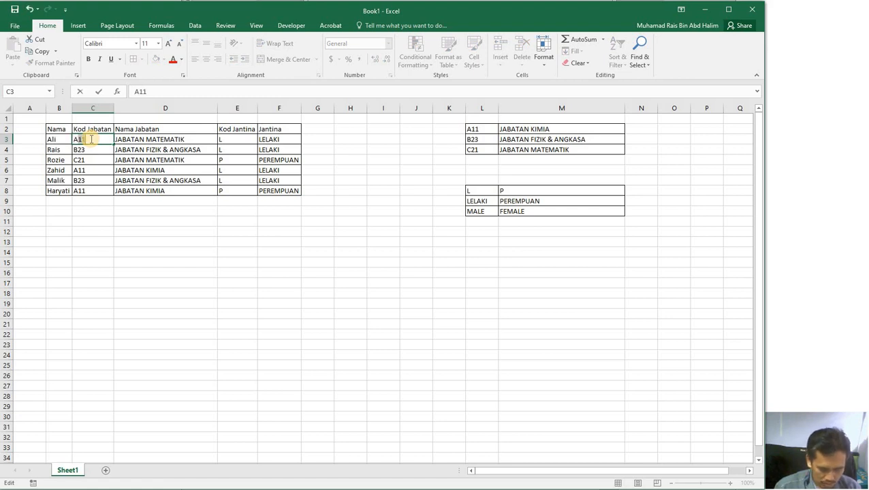
{"action": "key", "text": "Return"}
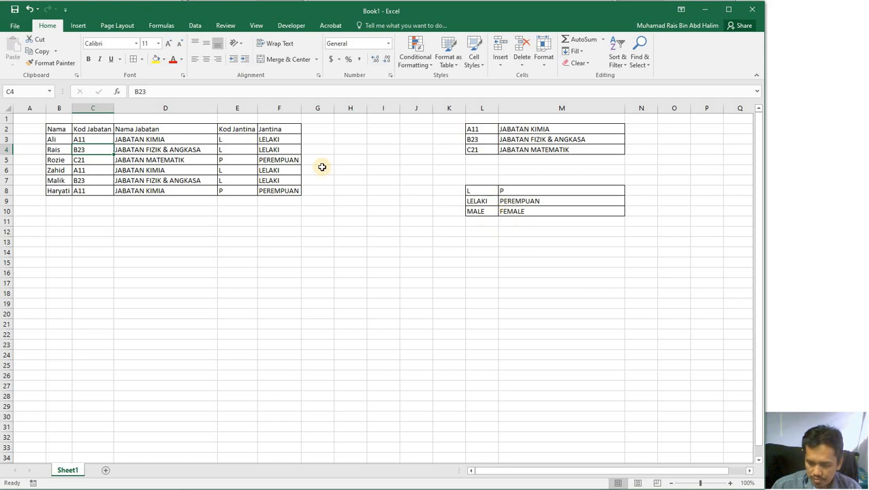
Step: Examine the HLOOKUP formula in F3 with its lookup range, and compare the copied formulas further down the Jantina column
{"action": "left_click", "coordinate": [281, 140]}
{"action": "double_click", "coordinate": [284, 139]}
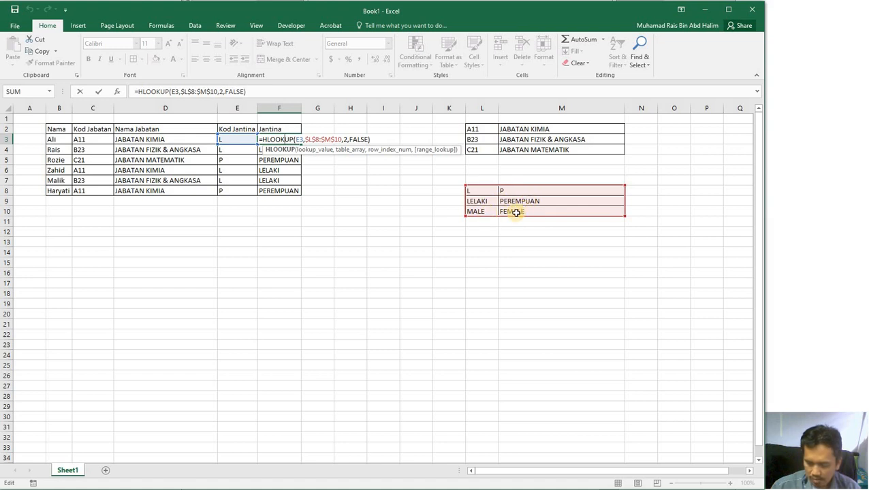
{"action": "key", "text": "Escape"}
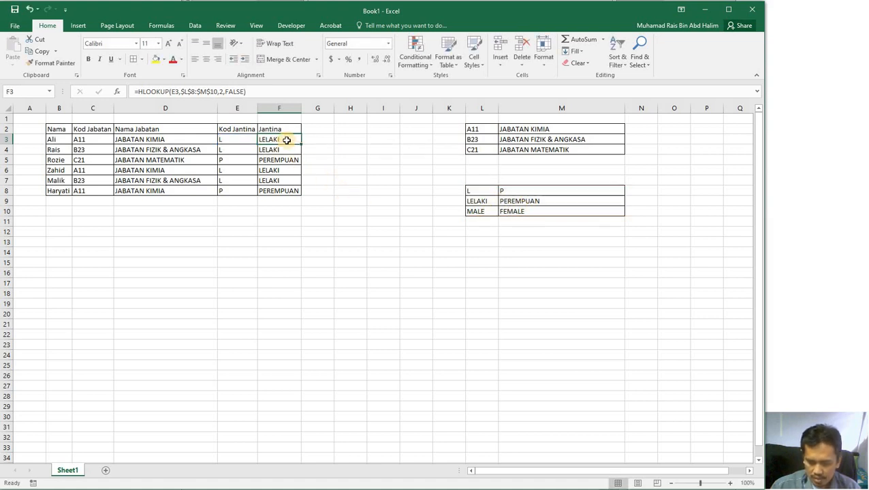
{"action": "left_click", "coordinate": [287, 150]}
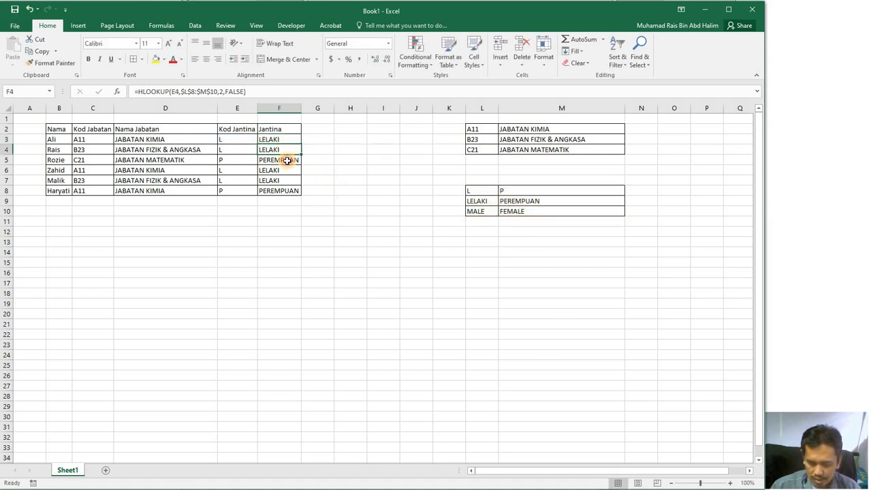
{"action": "left_click", "coordinate": [287, 162]}
{"action": "left_click", "coordinate": [288, 172]}
{"action": "left_click", "coordinate": [283, 141]}
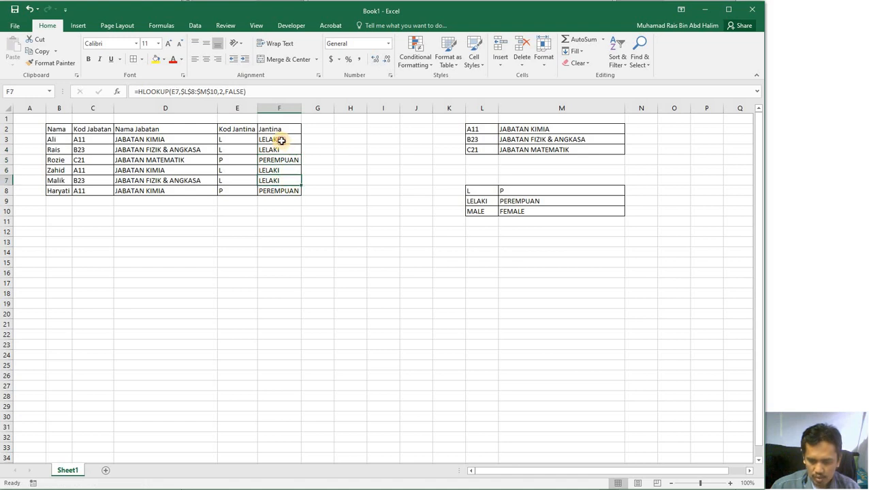
{"action": "left_click", "coordinate": [284, 150]}
{"action": "left_click", "coordinate": [284, 161]}
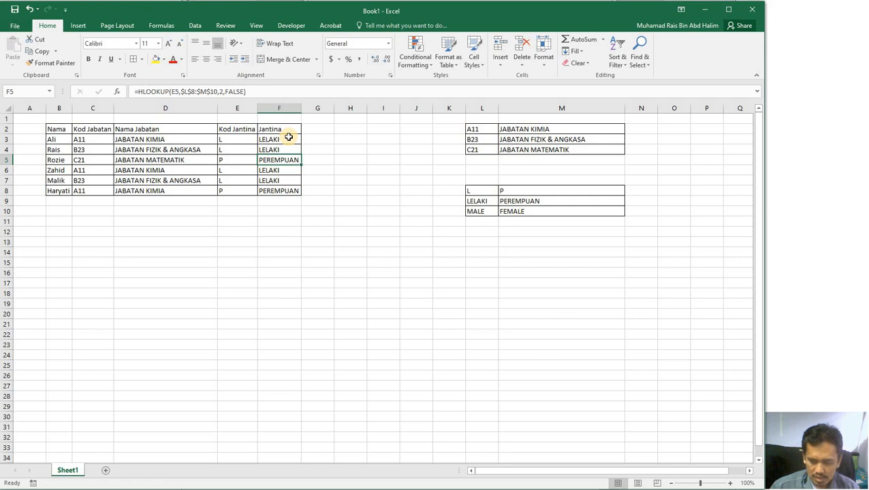
Step: Set the row index of the HLOOKUP formula in F3 to 3 and fill the formula down through F8
{"action": "left_click", "coordinate": [286, 139]}
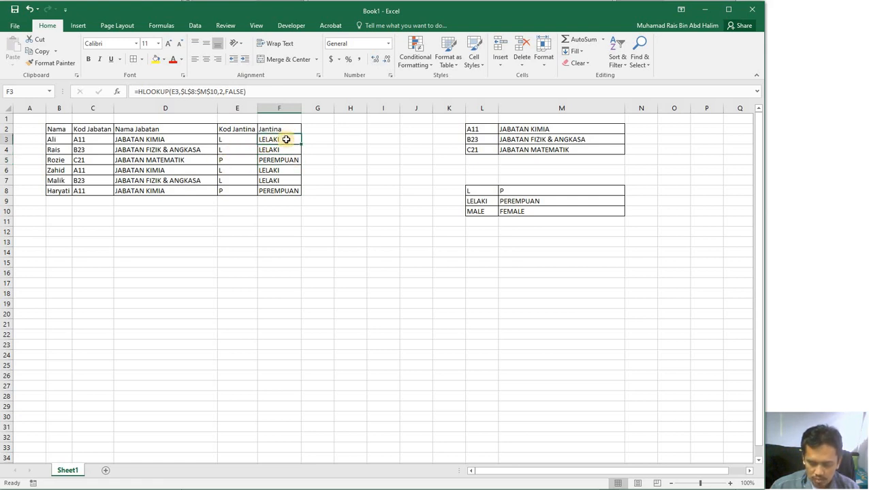
{"action": "double_click", "coordinate": [286, 139]}
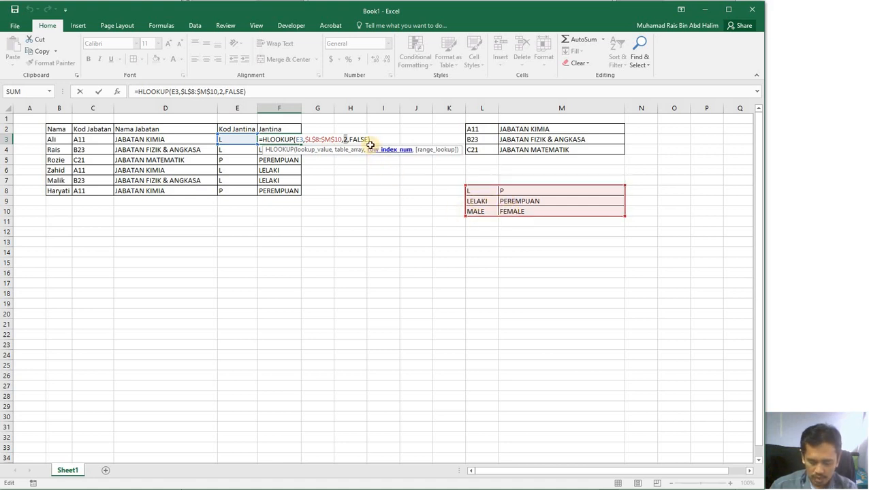
{"action": "type", "text": "3"}
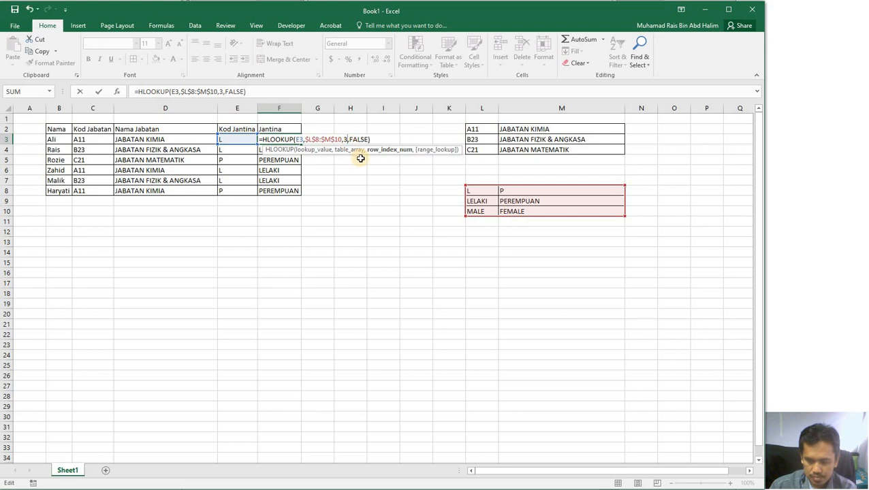
{"action": "key", "text": "Return"}
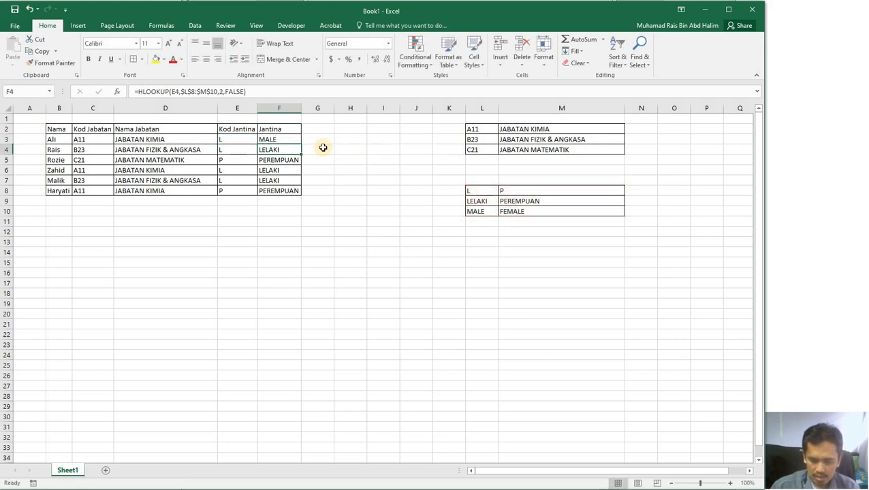
{"action": "left_click", "coordinate": [298, 142]}
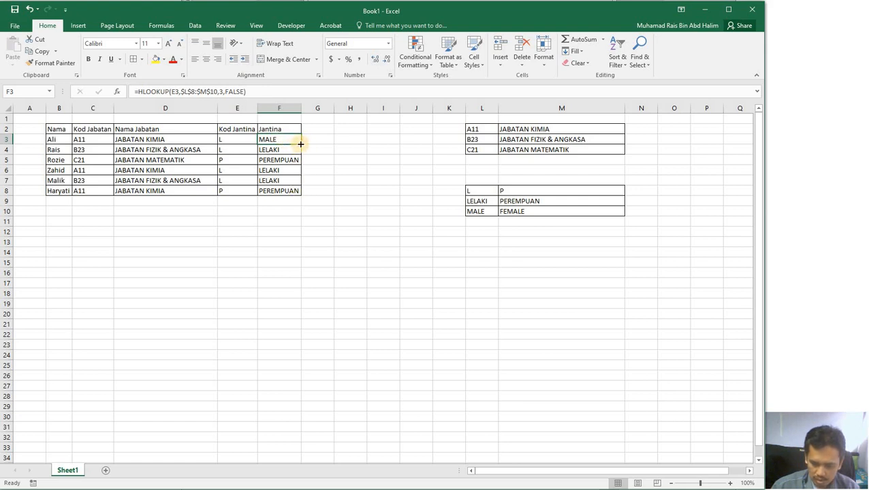
{"action": "double_click", "coordinate": [300, 143]}
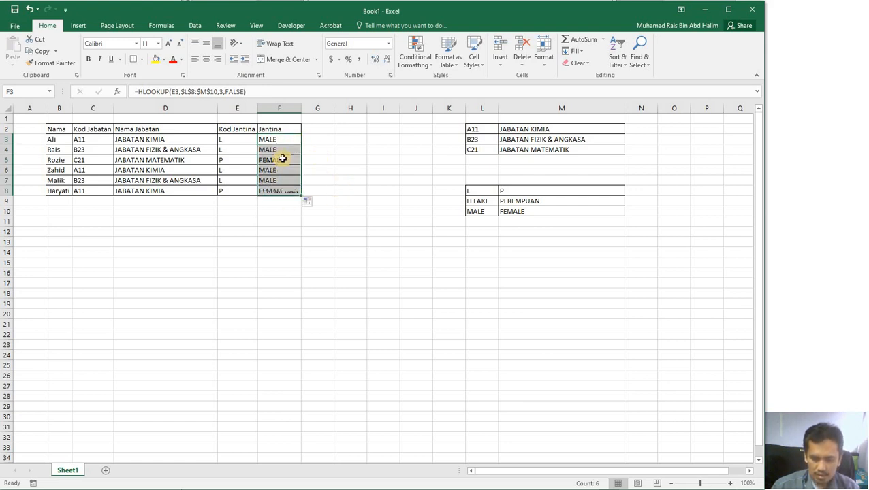